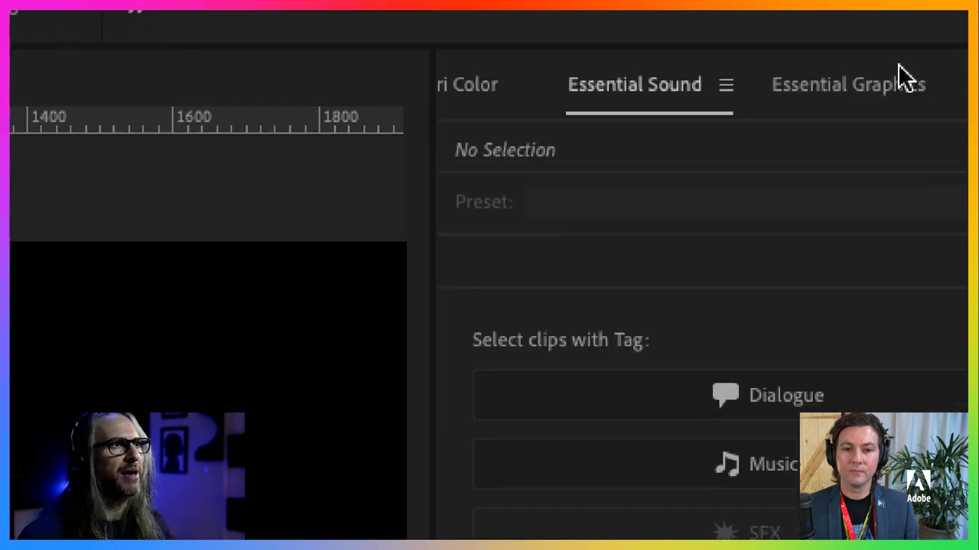
Show the Essential Sound panel for working with the sequence's tagged audio clips.
left_click(644, 92)
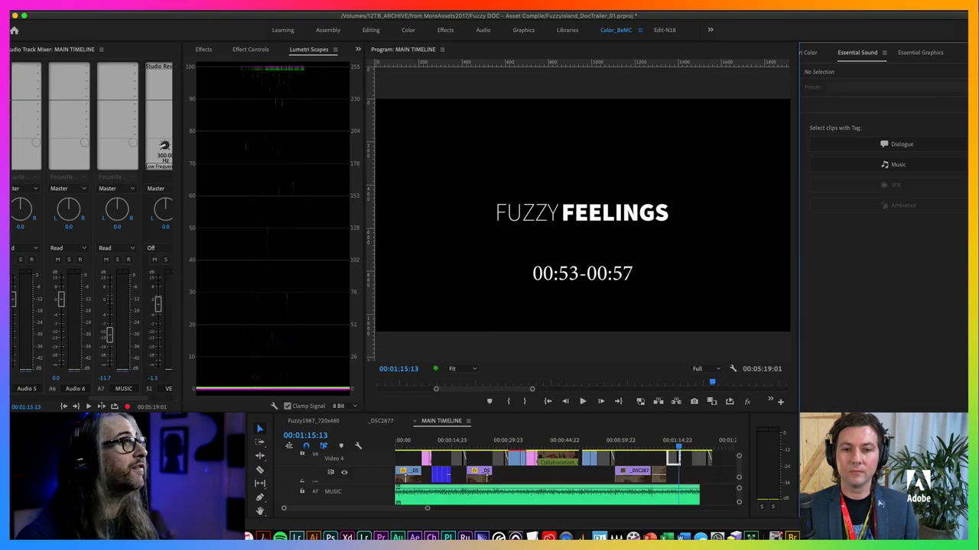
left_click(313, 4)
mouse_move(315, 17)
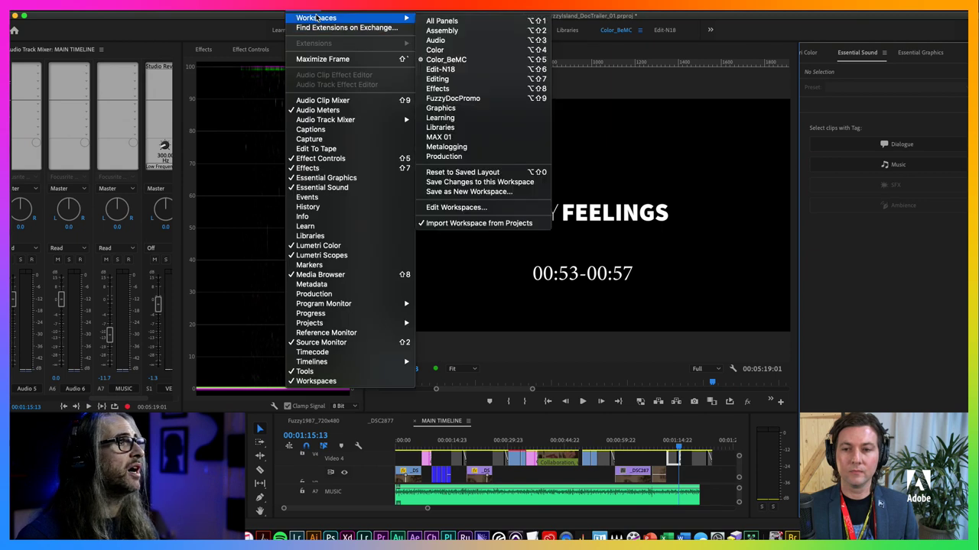
key("Escape")
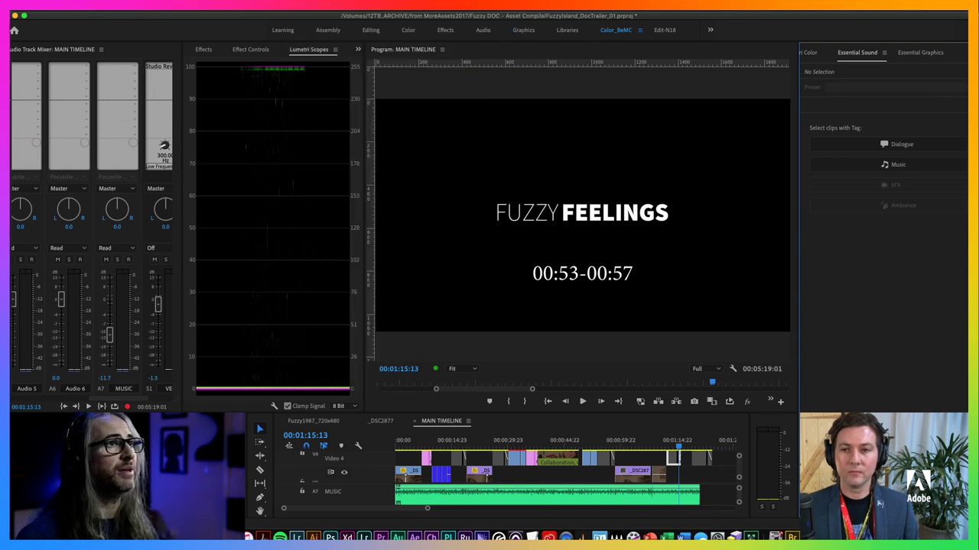
left_click(314, 4)
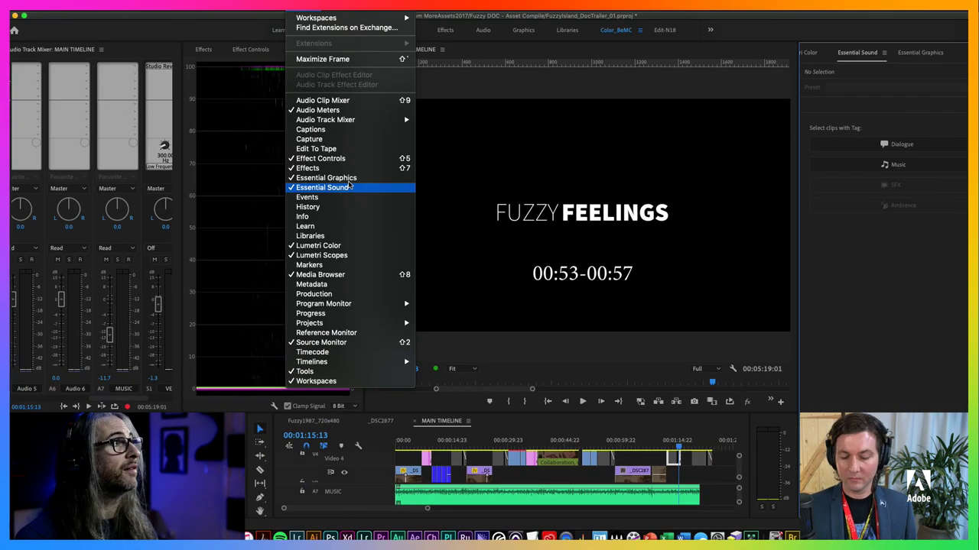
left_click(348, 186)
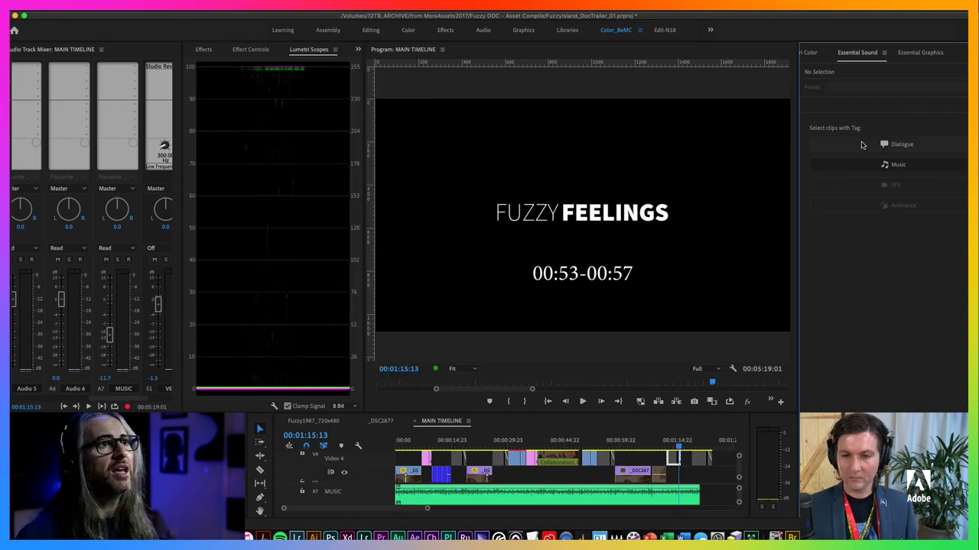
left_click(904, 145)
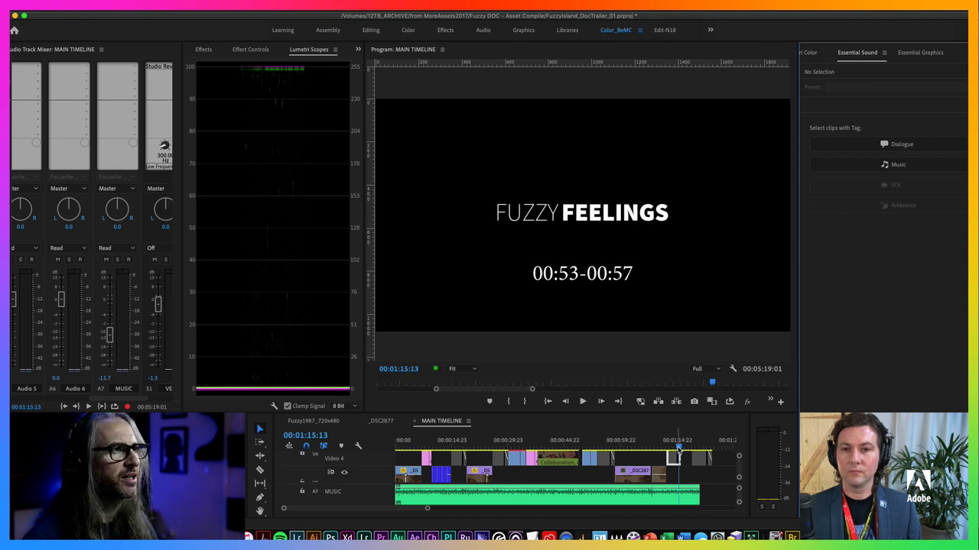
Play the MAIN TIMELINE sequence from its beginning and stop at 00:00:21:03.
key("space")
key("Home")
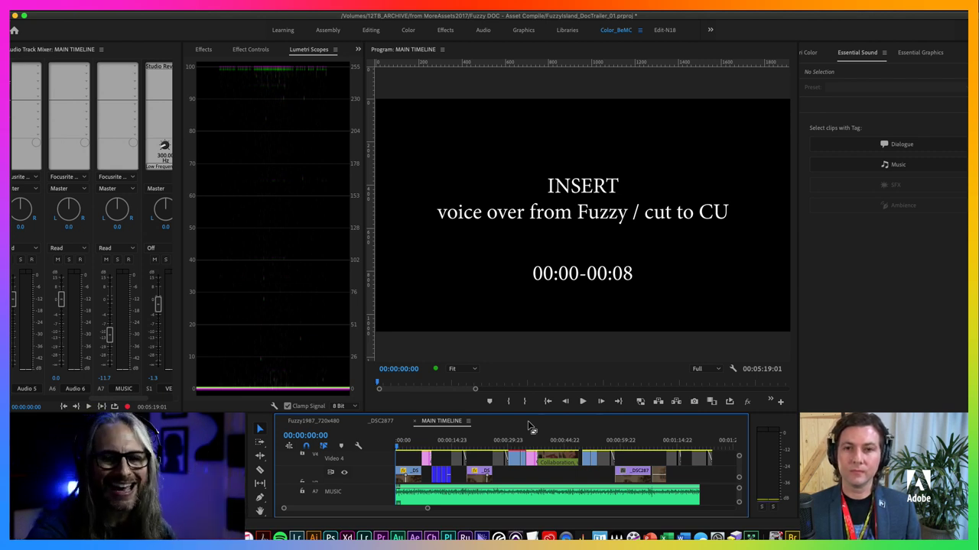
key("space")
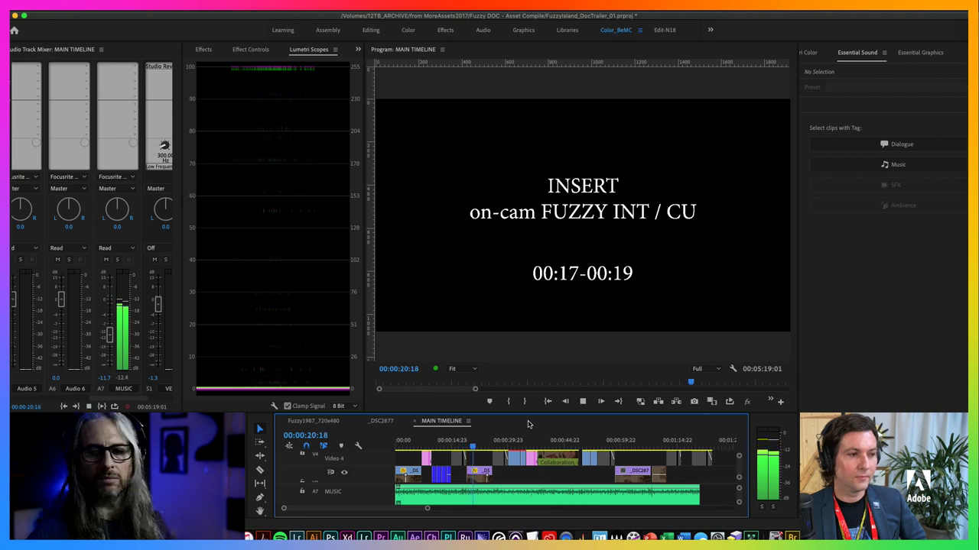
key("space")
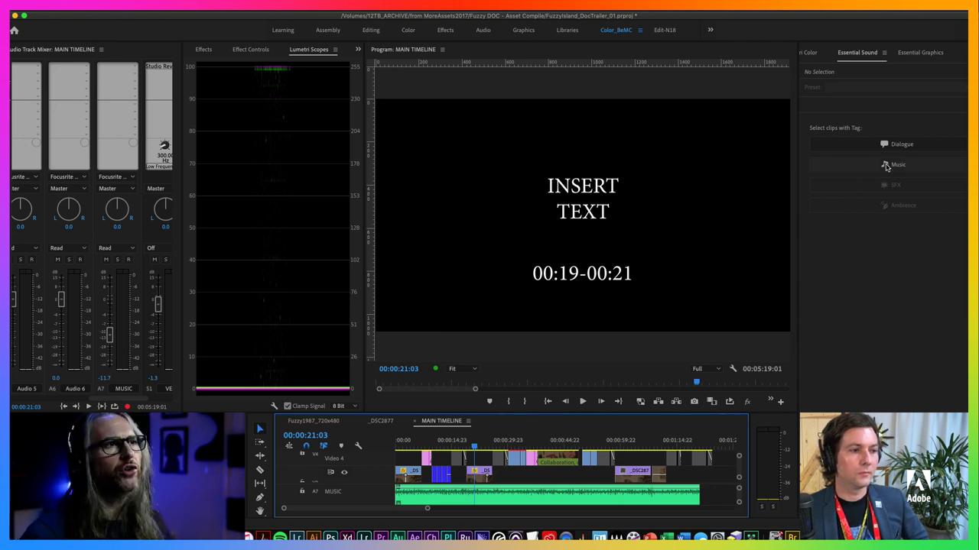
Select the clip tagged as Music and enlarge the timeline area and the MUSIC track to show its waveform.
left_click(942, 166)
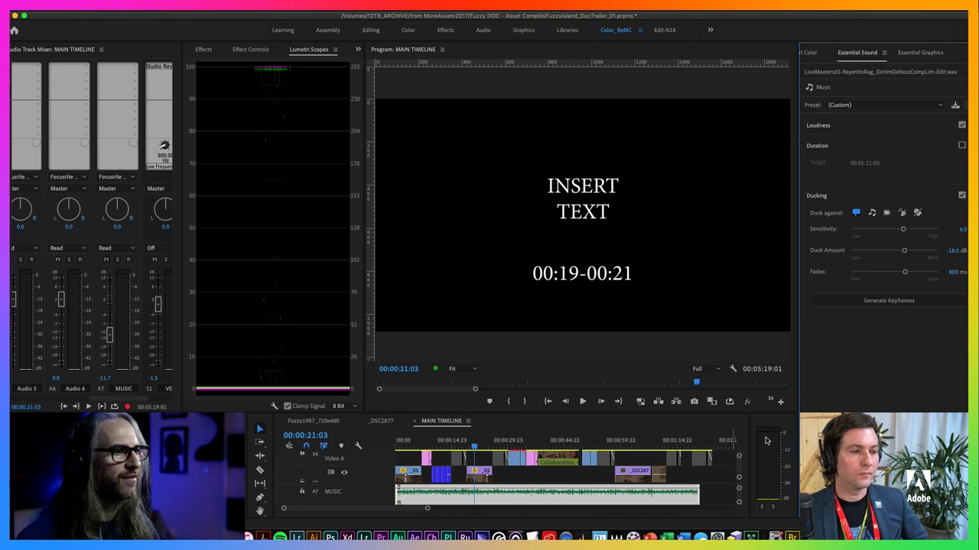
scroll(738, 499, "down", 3)
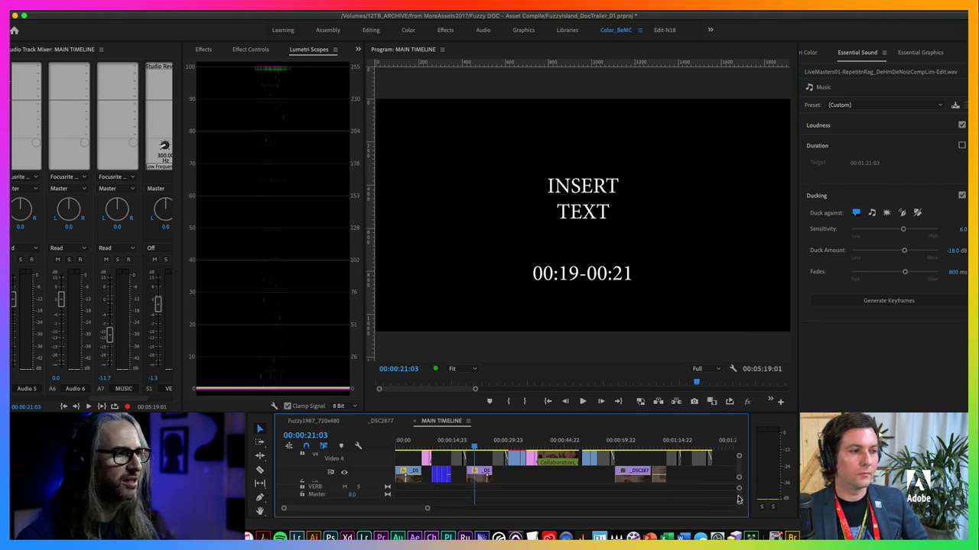
scroll(737, 499, "up", 3)
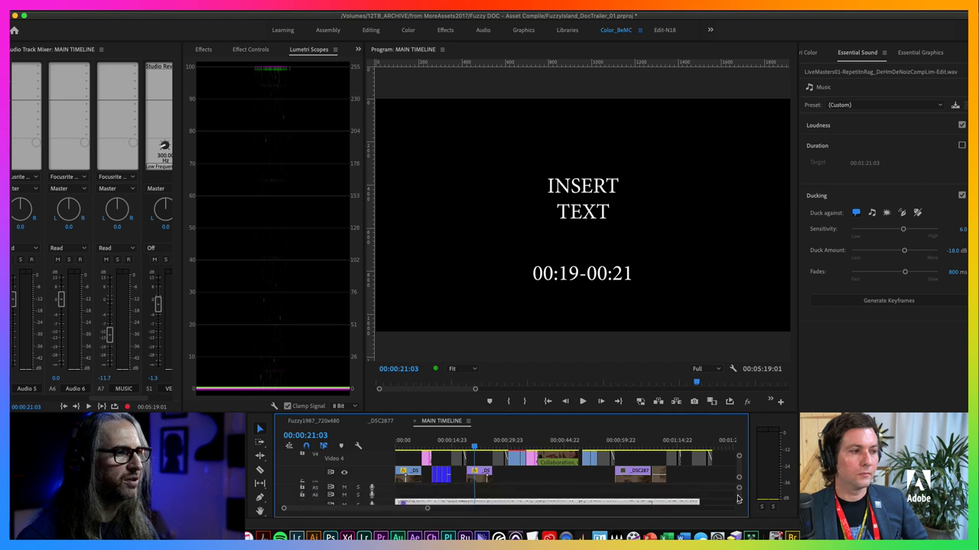
scroll(738, 499, "down", 1)
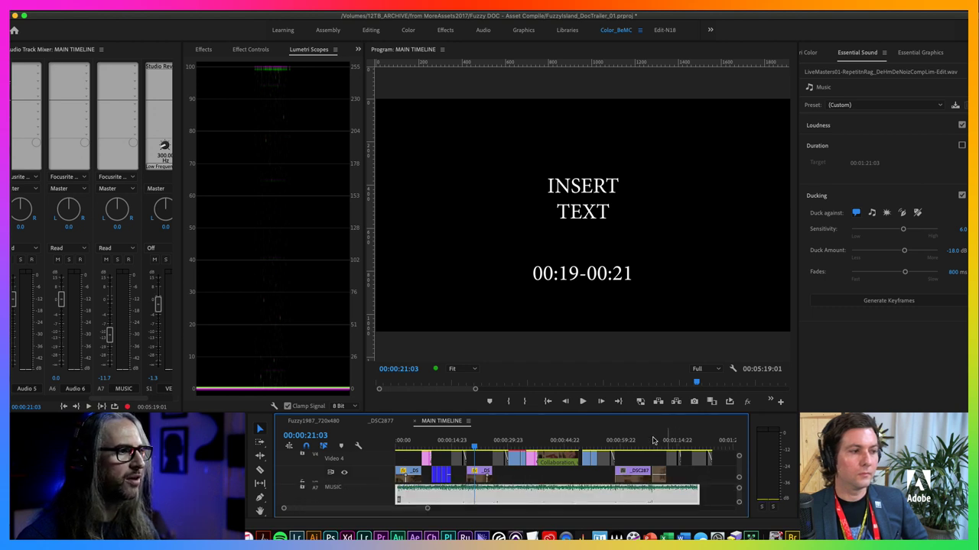
left_click_drag(614, 413, 614, 366)
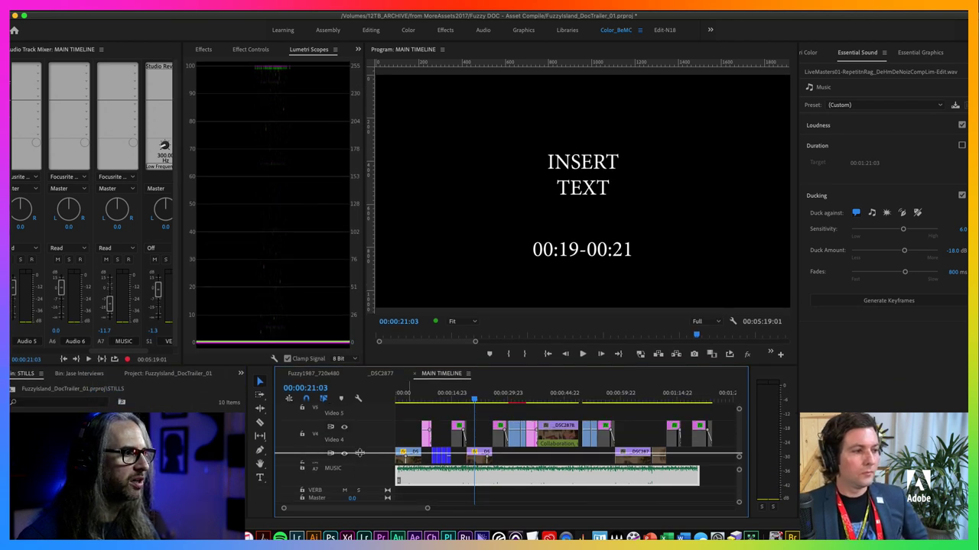
left_click_drag(361, 474, 375, 489)
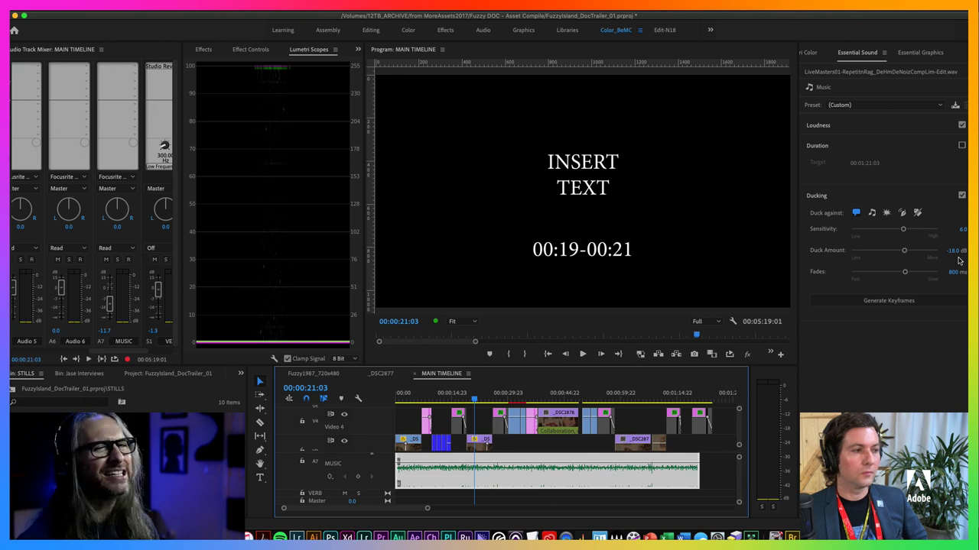
Set the music's Duck Amount to -10.6 dB, generate the ducking keyframes, and play back the sequence to 00:00:41:01.
left_click(903, 253)
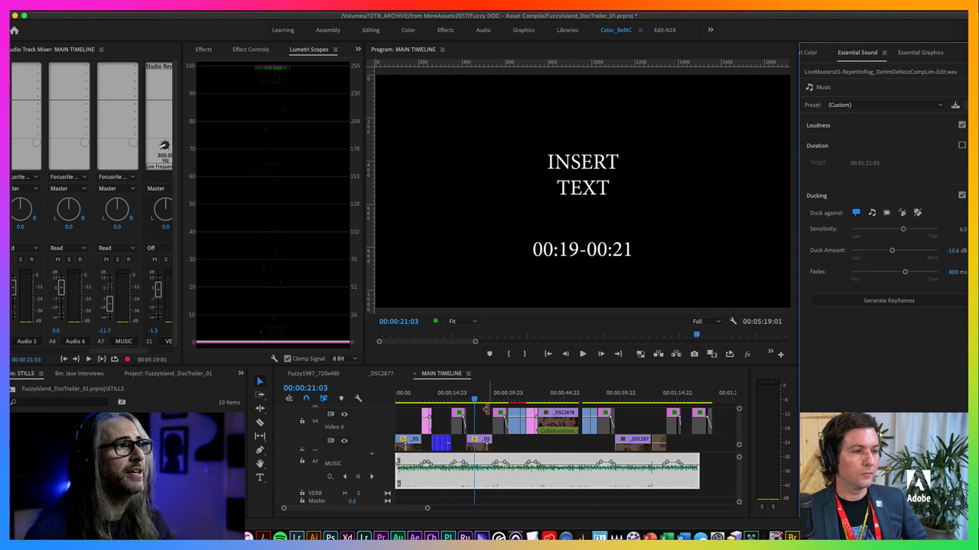
key("space")
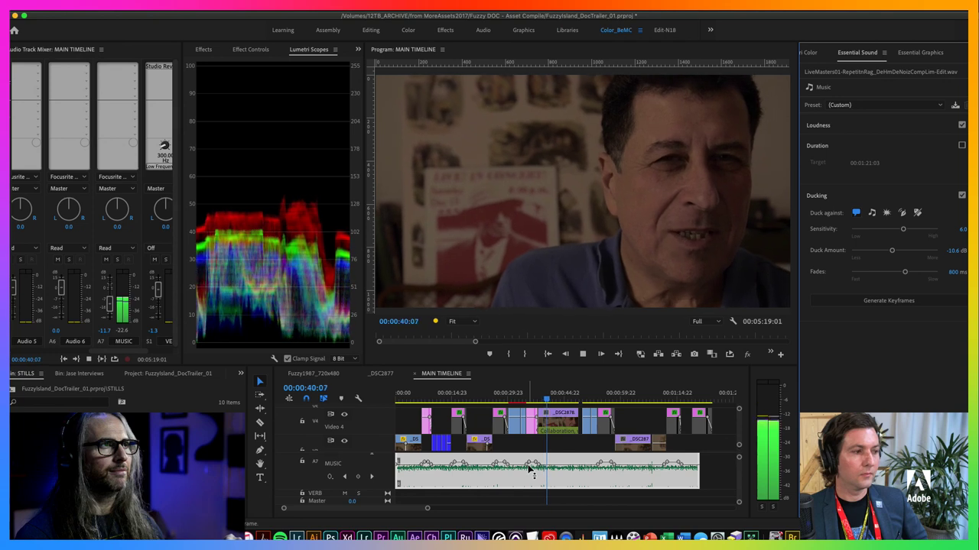
key("space")
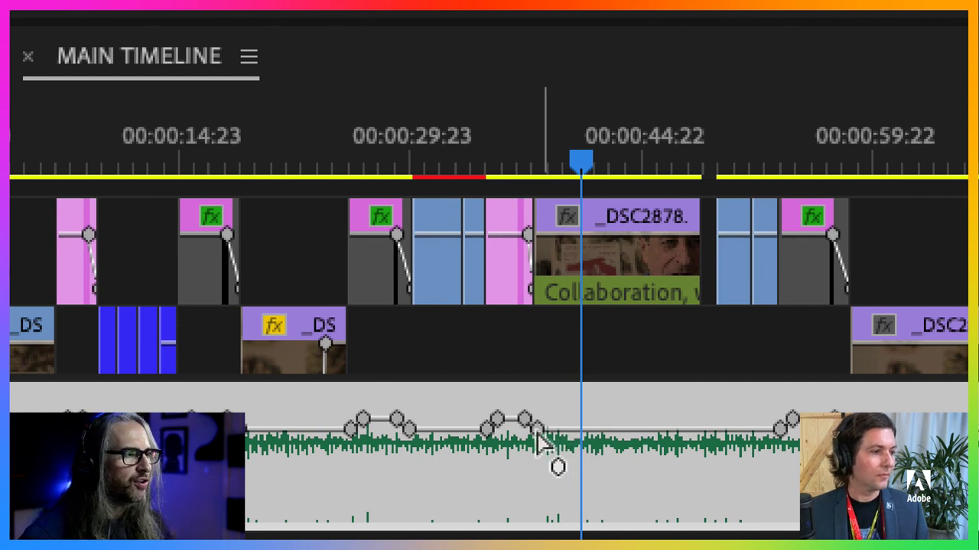
Manually adjust two ducking keyframes near the start of the interview clip and view their interpolation options, leaving them Linear.
left_click(537, 429)
left_click_drag(537, 429, 553, 450)
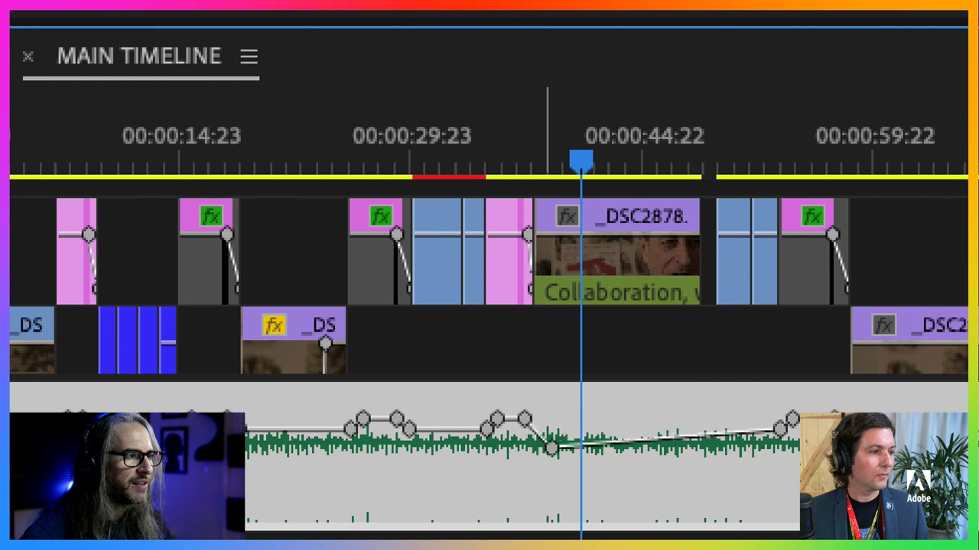
left_click_drag(524, 419, 528, 410)
right_click(528, 410)
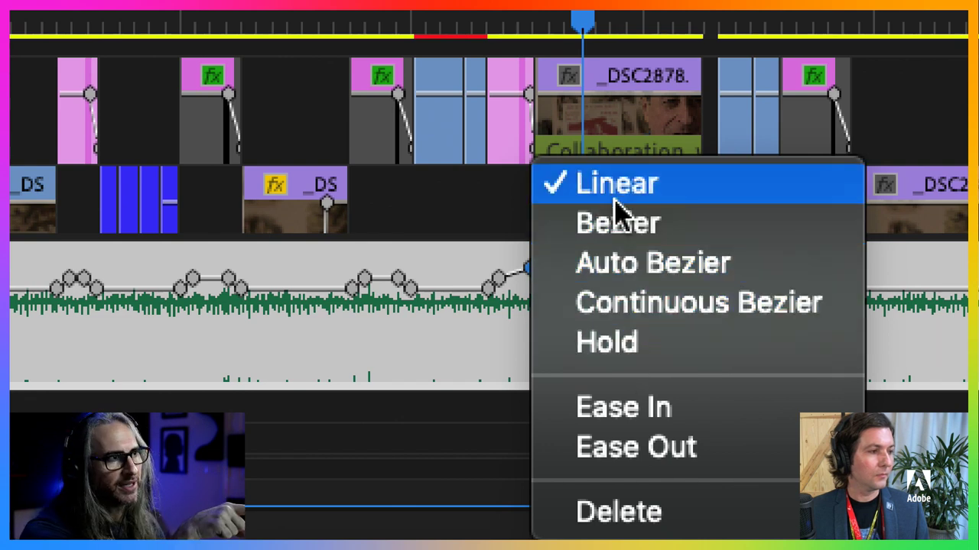
left_click(459, 343)
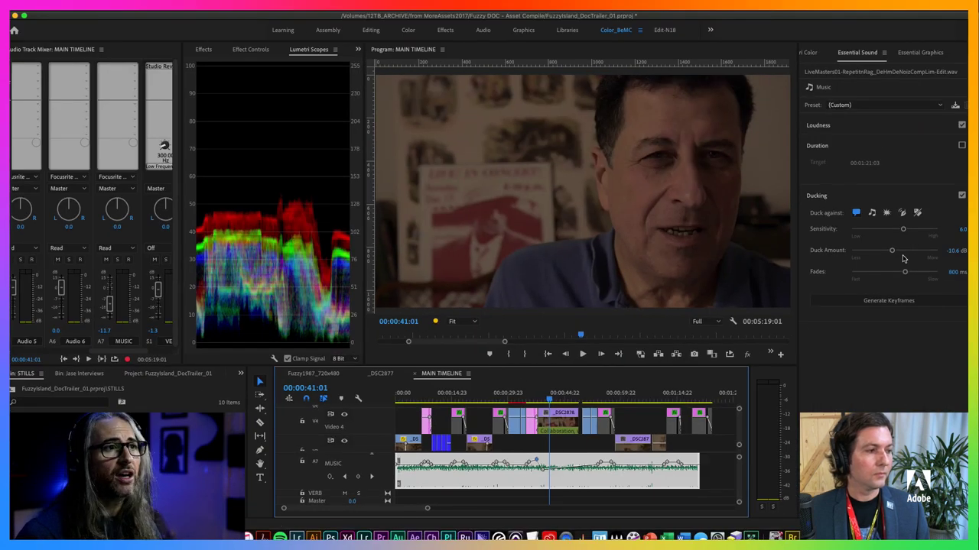
Set the music's Duck Amount to -32.8 dB and regenerate the ducking keyframes.
left_click(887, 301)
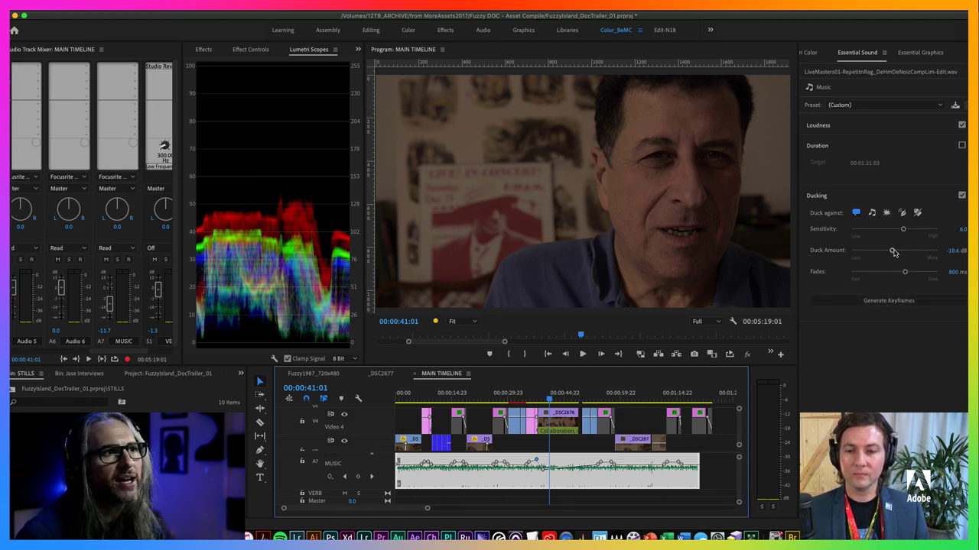
left_click_drag(894, 252, 889, 252)
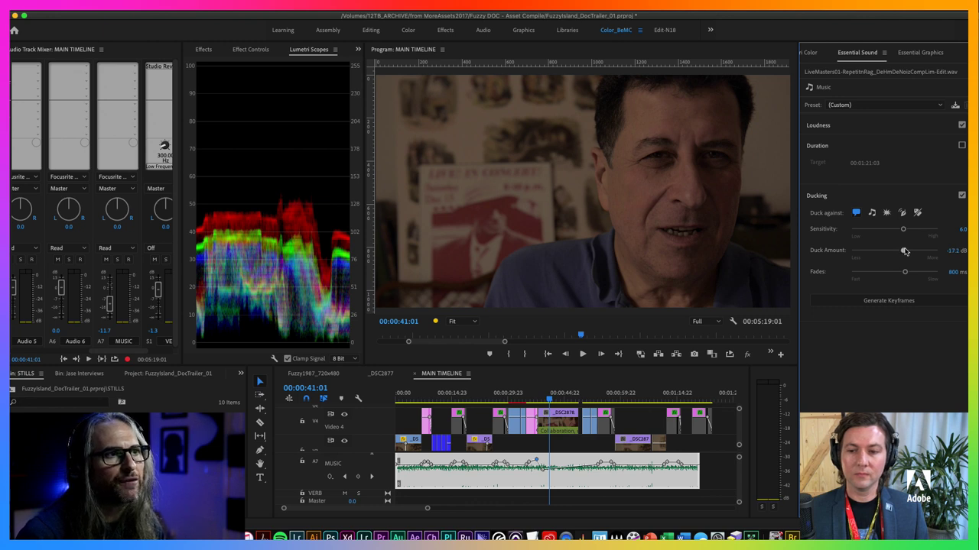
left_click(908, 301)
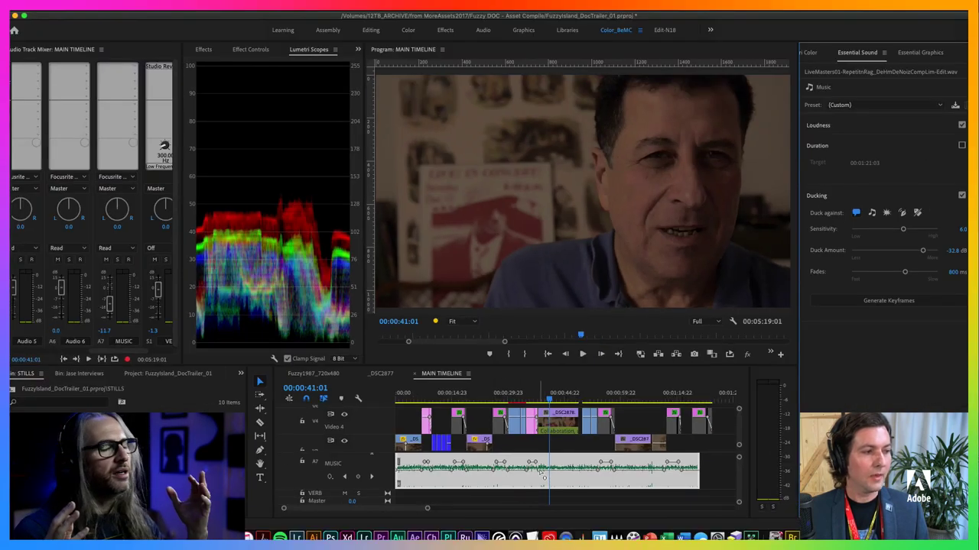
mouse_move(541, 474)
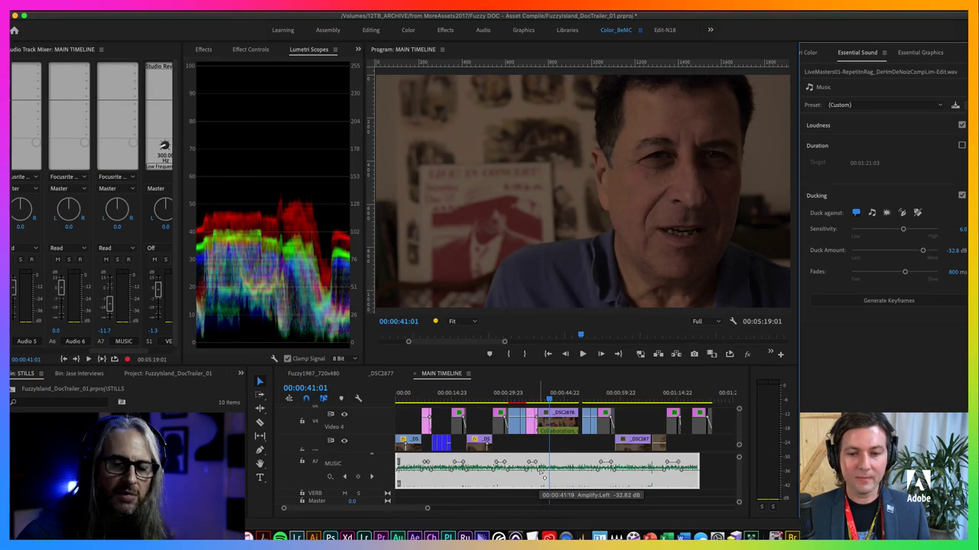
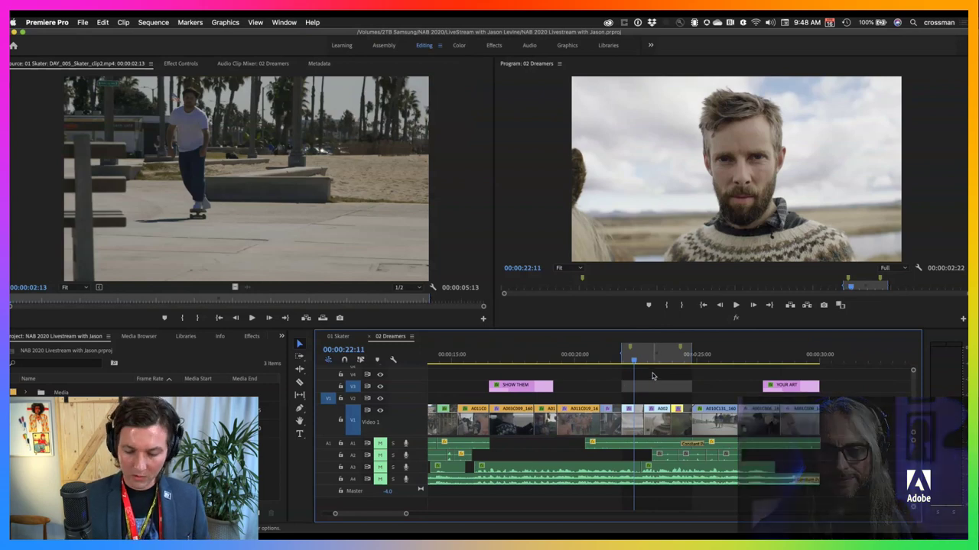
Play the marked range of the 02 Dreamers sequence from 00:00:21:23 and stop on the woman's close-up at 00:00:24:06.
key("backslash")
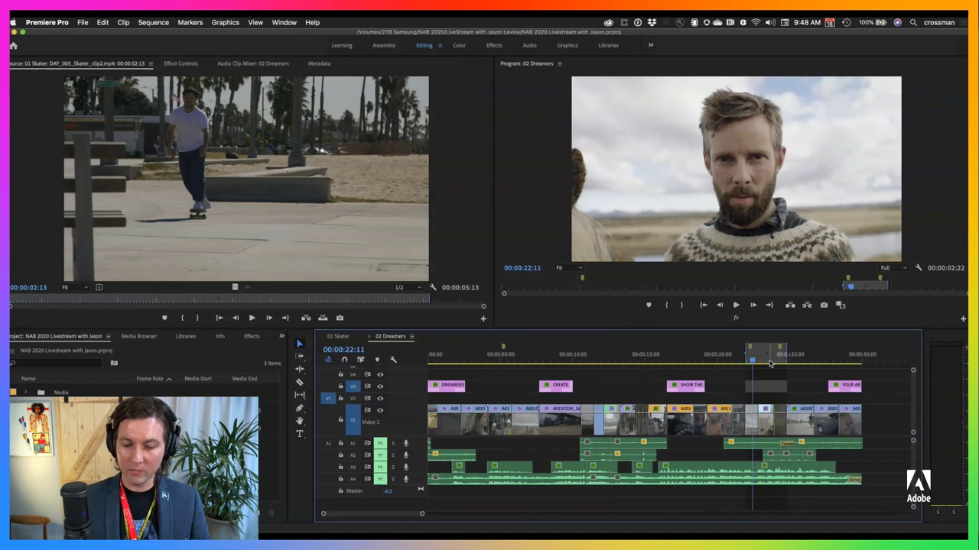
key("backslash")
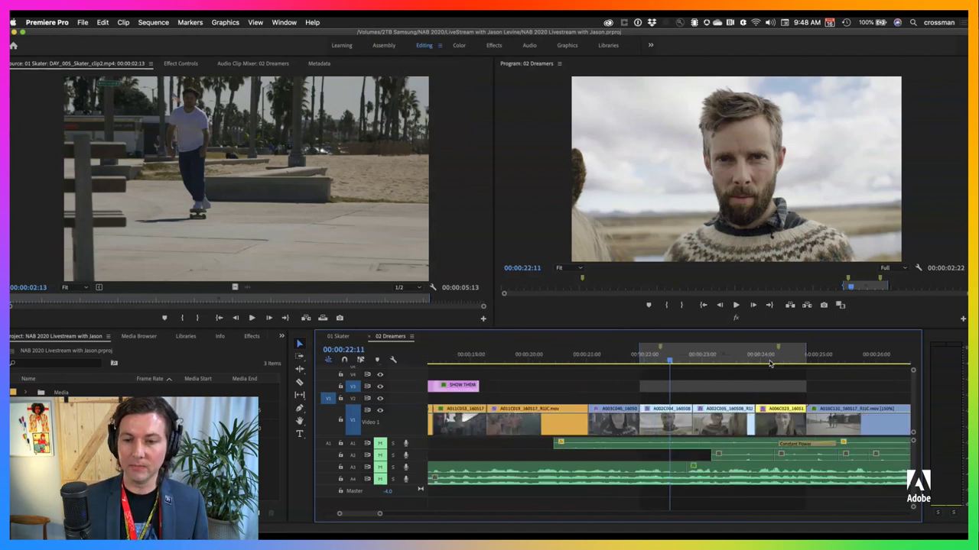
key("j")
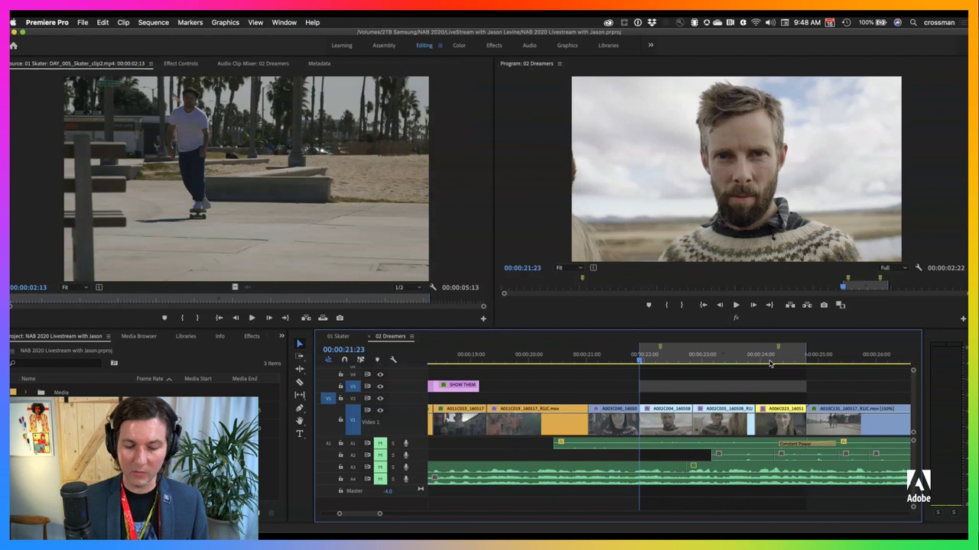
key("l")
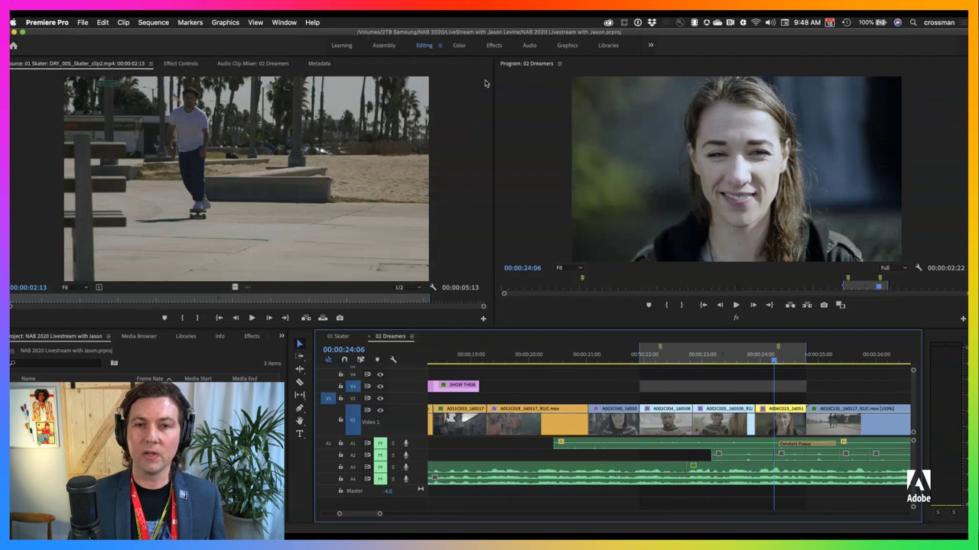
Switch to the Color workspace and expand the Basic Correction settings of the woman's close-up in Lumetri Color.
left_click(458, 45)
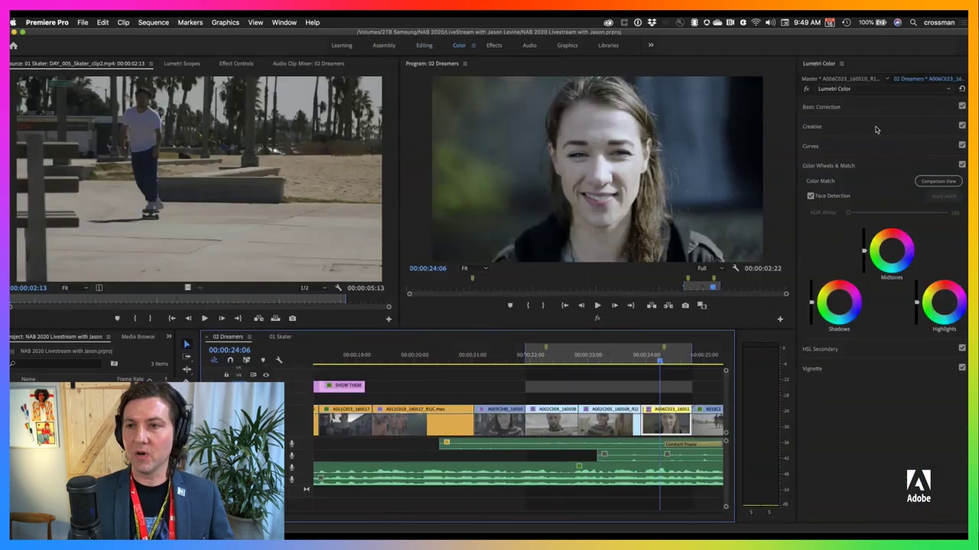
left_click(820, 107)
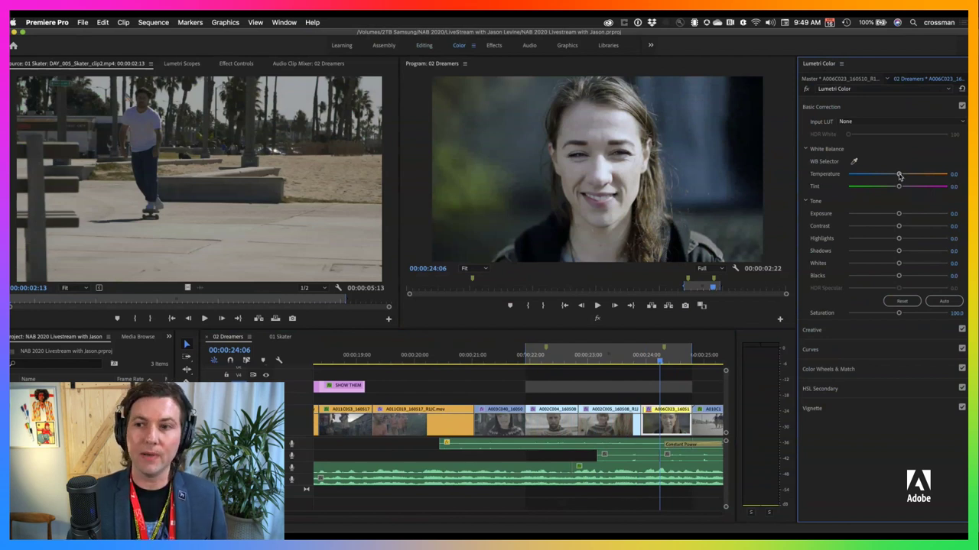
Try a white balance Temperature of 45.2 on the woman's close-up and reset it to 0.0.
left_click_drag(900, 176, 920, 175)
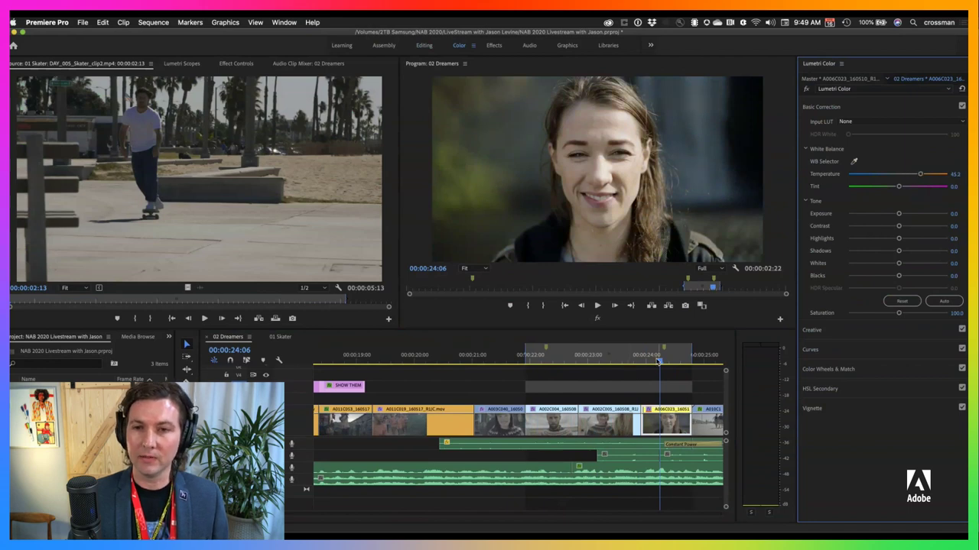
mouse_move(658, 362)
left_mouse_down()
mouse_move(610, 365)
mouse_move(657, 362)
left_mouse_up()
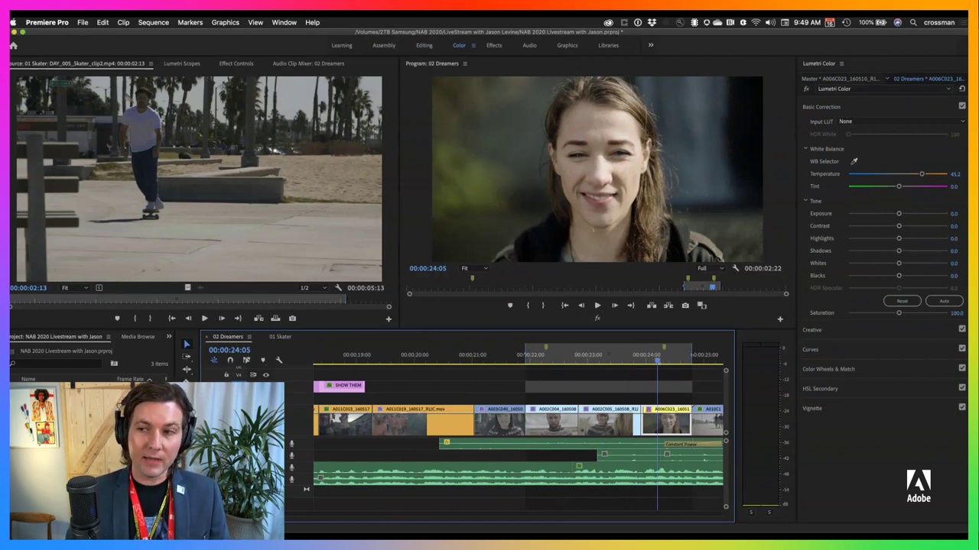
double_click(923, 176)
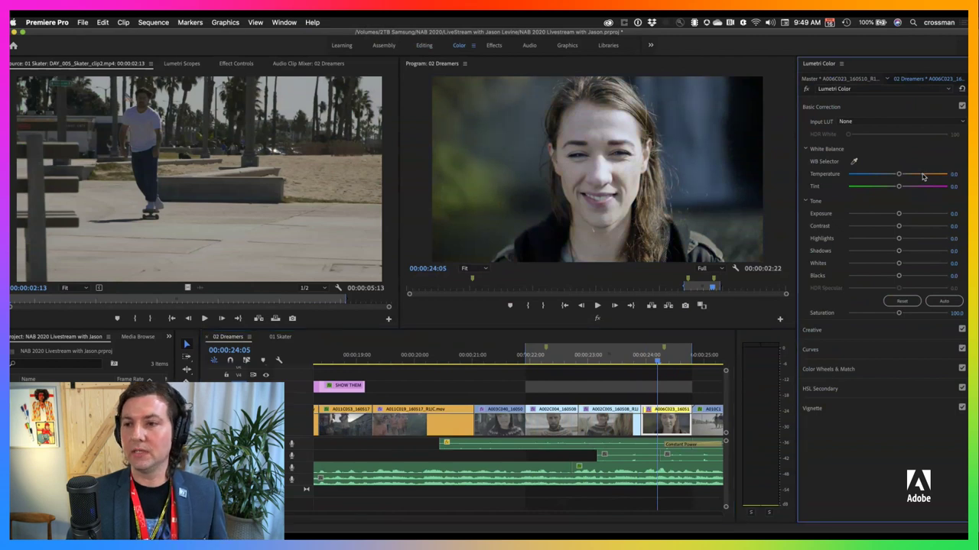
Color-match the woman's close-up at 00:00:24:13 to the bearded man's reference frame at 00:00:22:14 with Face Detection enabled.
left_click(829, 369)
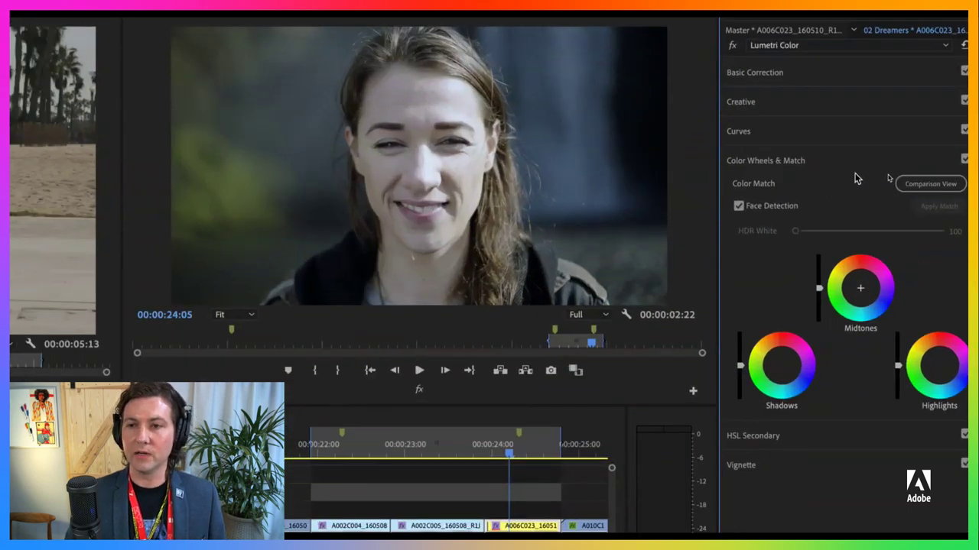
left_click(576, 371)
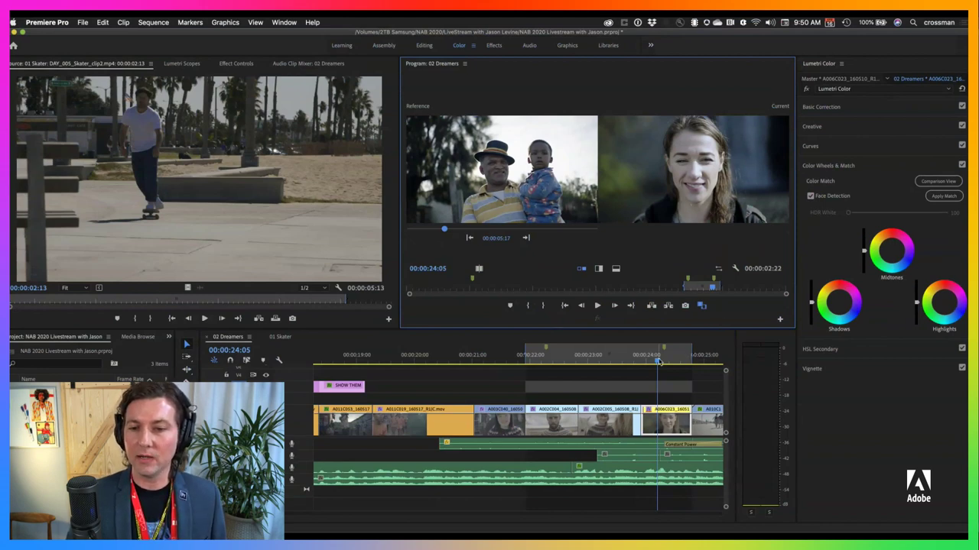
mouse_move(659, 362)
left_mouse_down()
mouse_move(680, 363)
mouse_move(651, 364)
mouse_move(676, 363)
left_mouse_up()
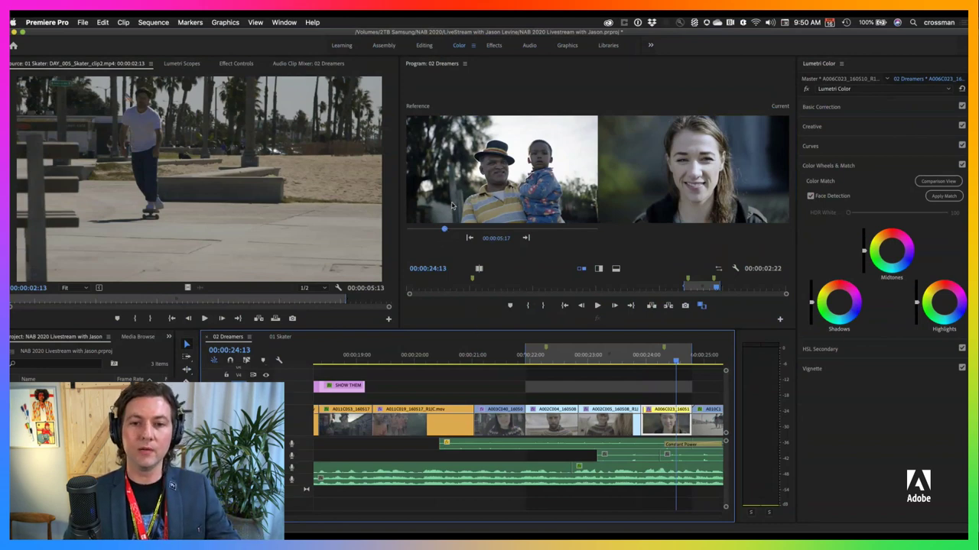
left_click_drag(444, 231, 548, 235)
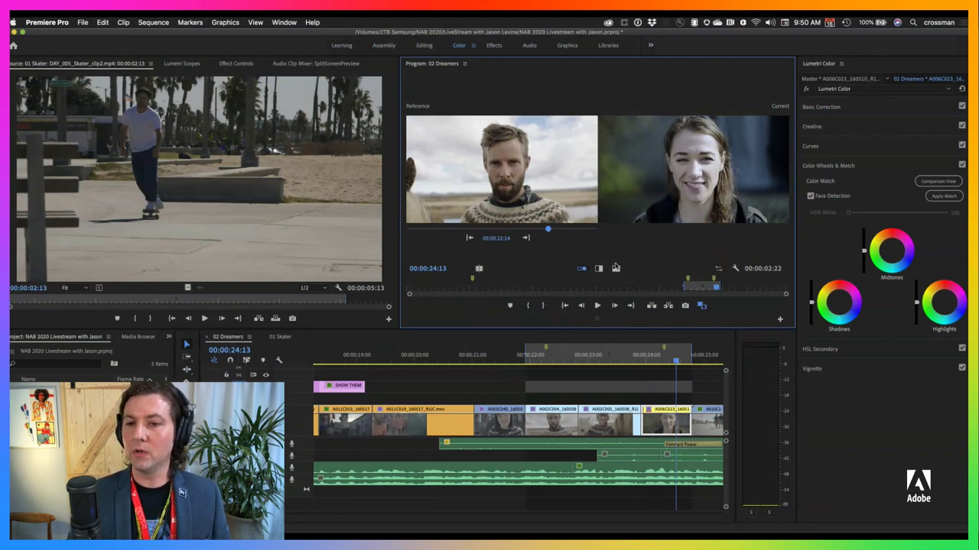
left_click(946, 197)
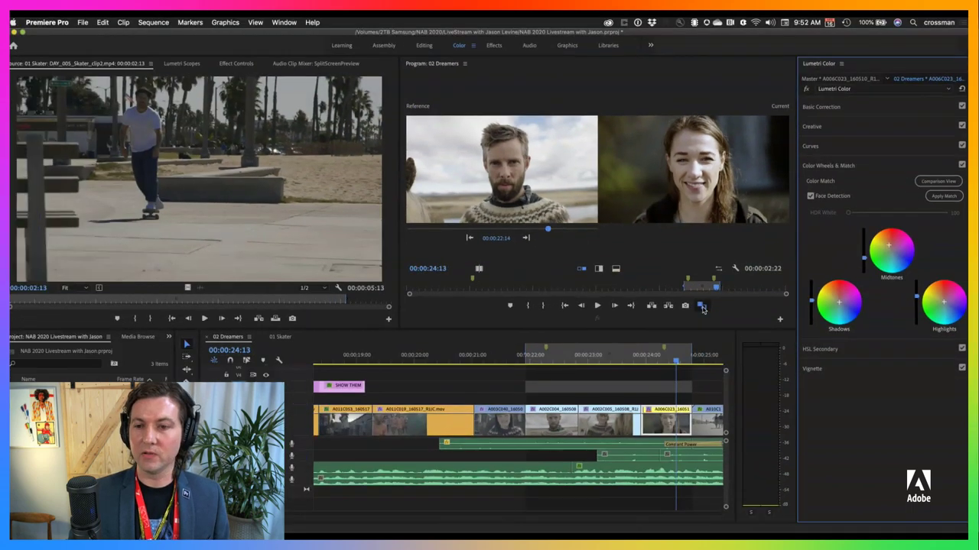
Leave the comparison view, play the marked range and park the playhead at 00:00:24:06 on the woman's close-up.
left_click(701, 307)
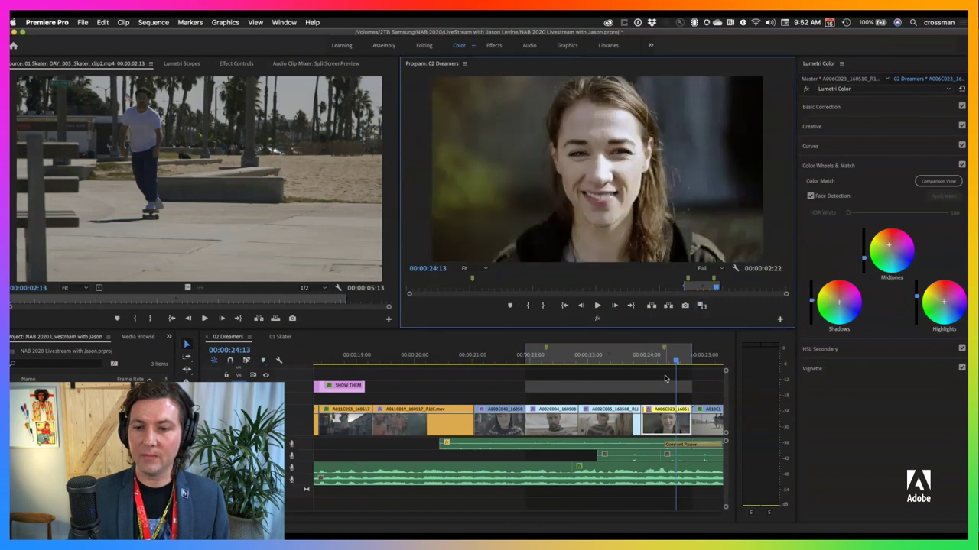
key("shift+k")
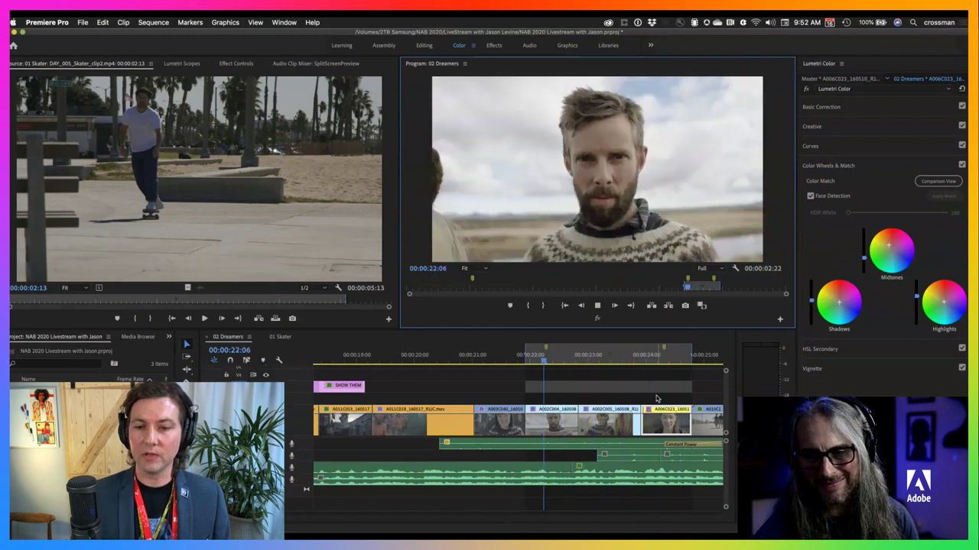
left_click(645, 357)
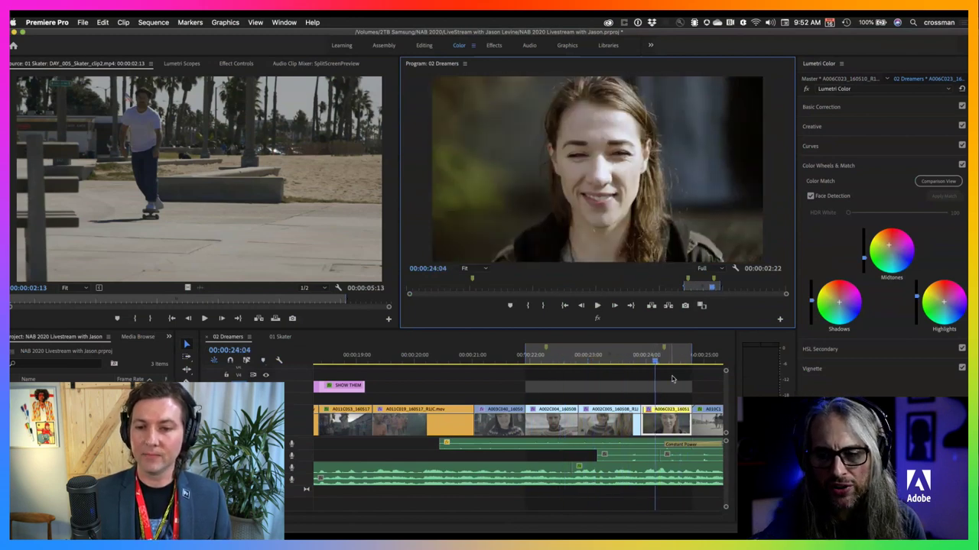
left_click(663, 359)
key("Left")
key("Left")
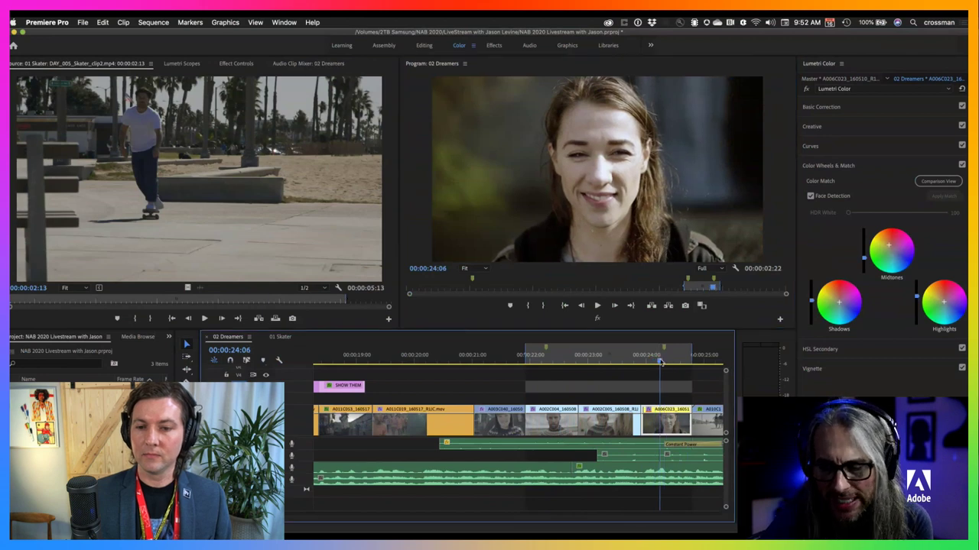
Compare the woman's close-up before and after bypassing its Lumetri Color effect, using a vertical split.
left_click(702, 306)
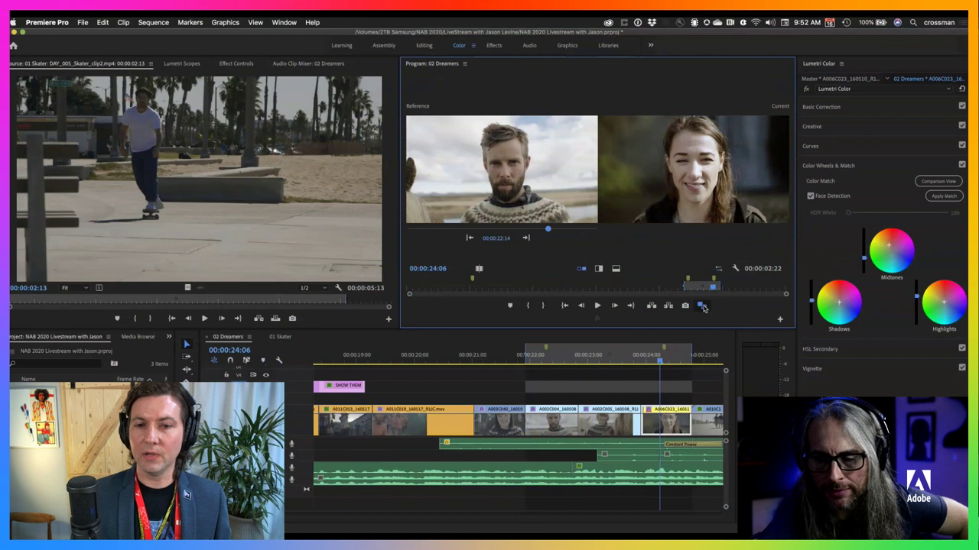
left_click(479, 270)
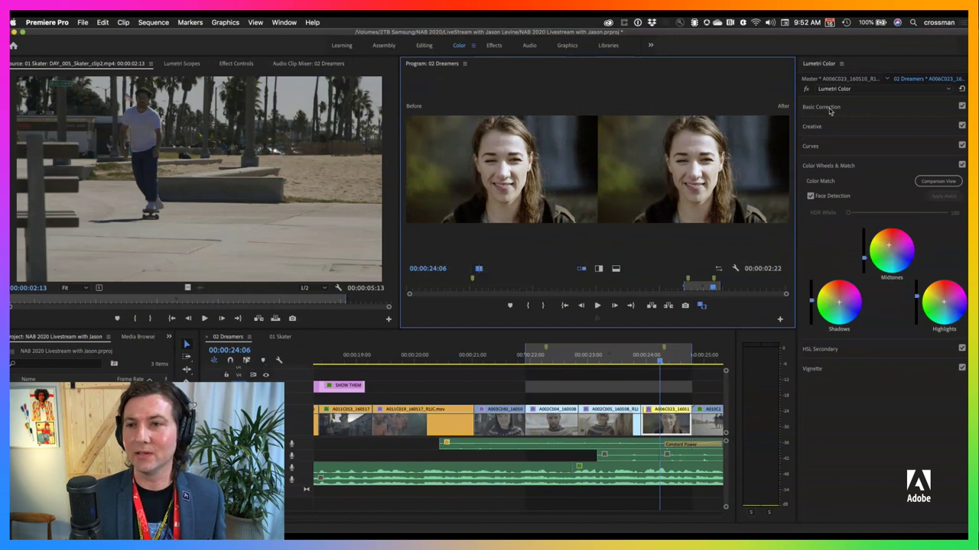
left_click(807, 90)
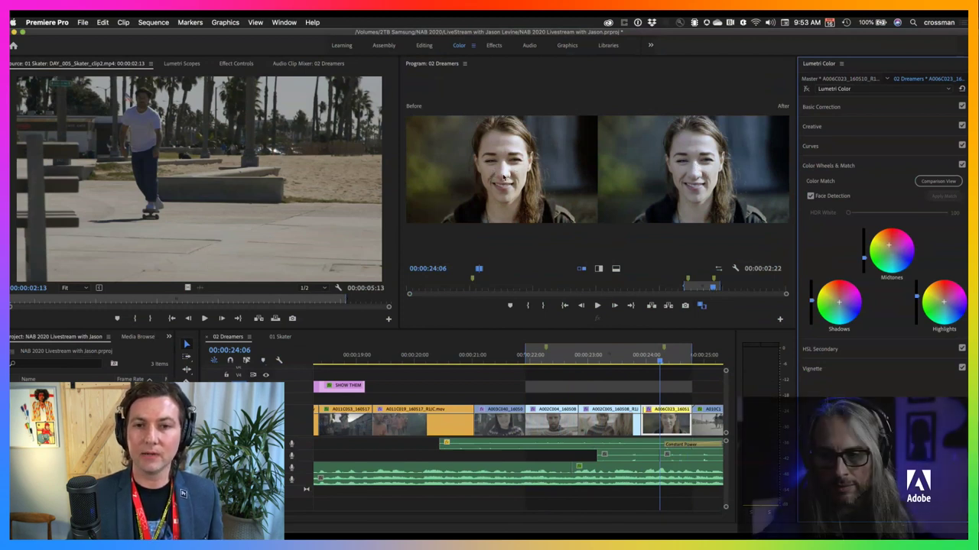
left_click(599, 270)
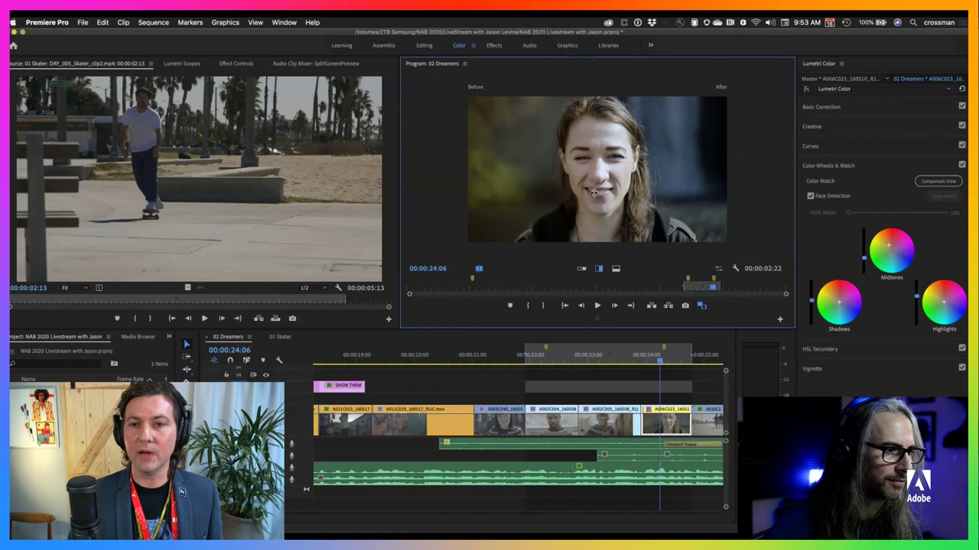
left_click_drag(594, 192, 600, 189)
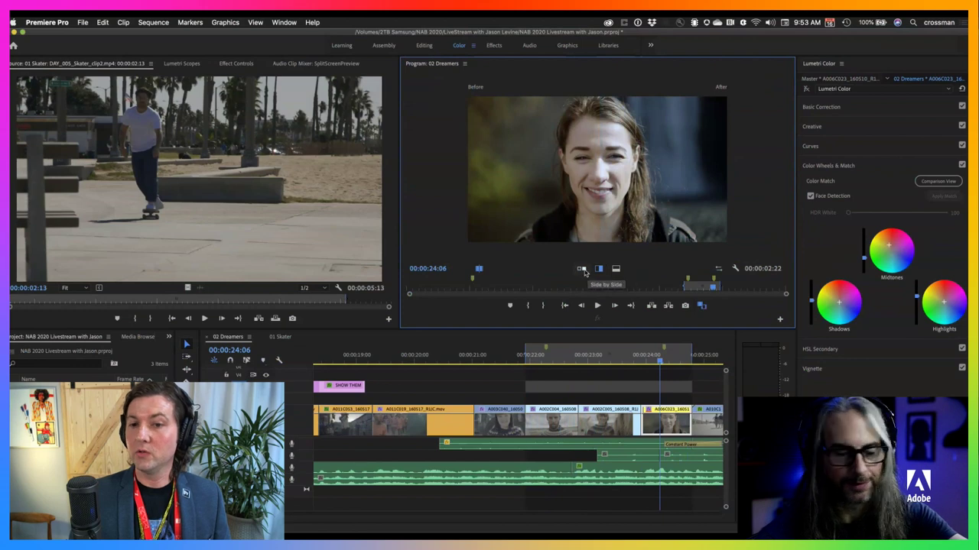
Compare the woman's close-up with the reference frame in a horizontal split and again in a vertical split.
left_click(480, 270)
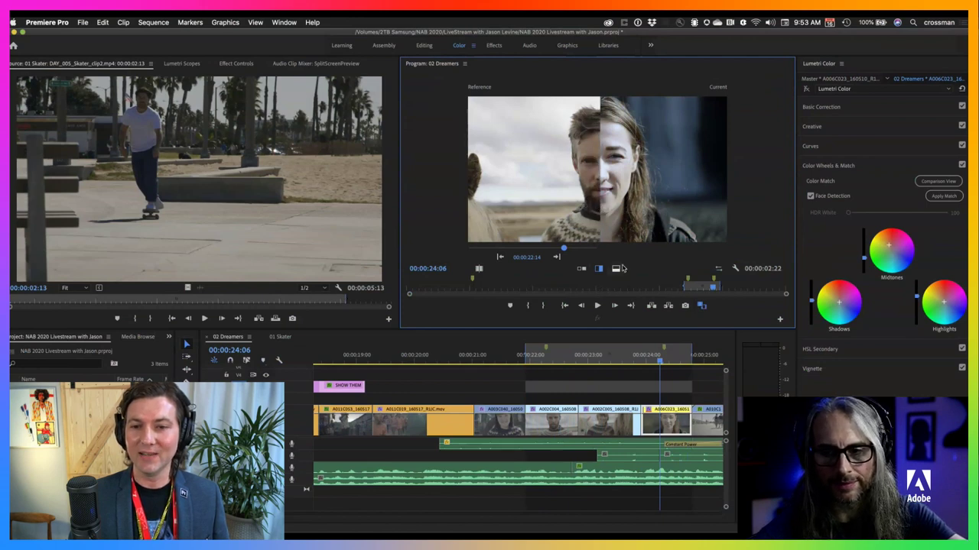
left_click(615, 269)
left_click_drag(639, 170, 640, 143)
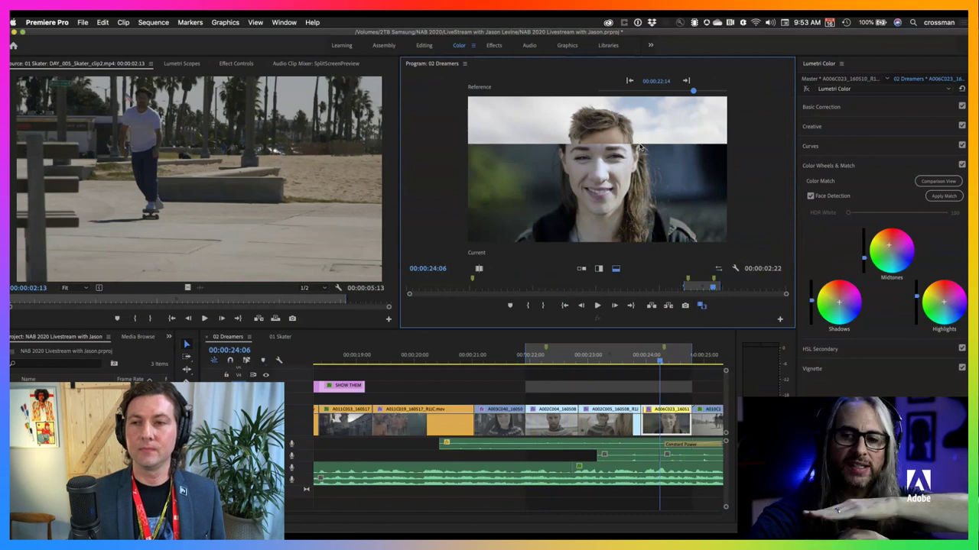
left_click(598, 269)
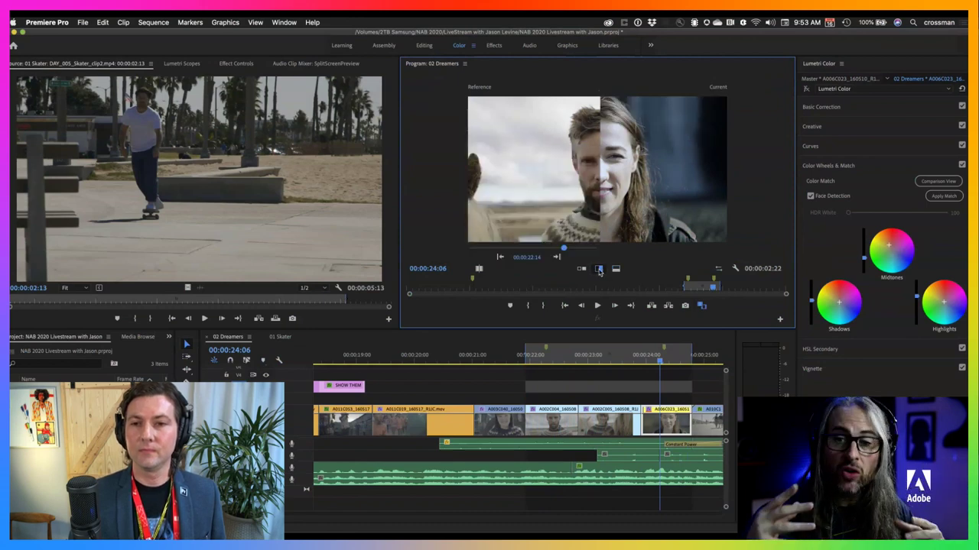
Return the reference comparison to Side by Side and re-enable the Lumetri Color effect on the woman's close-up.
left_click(702, 307)
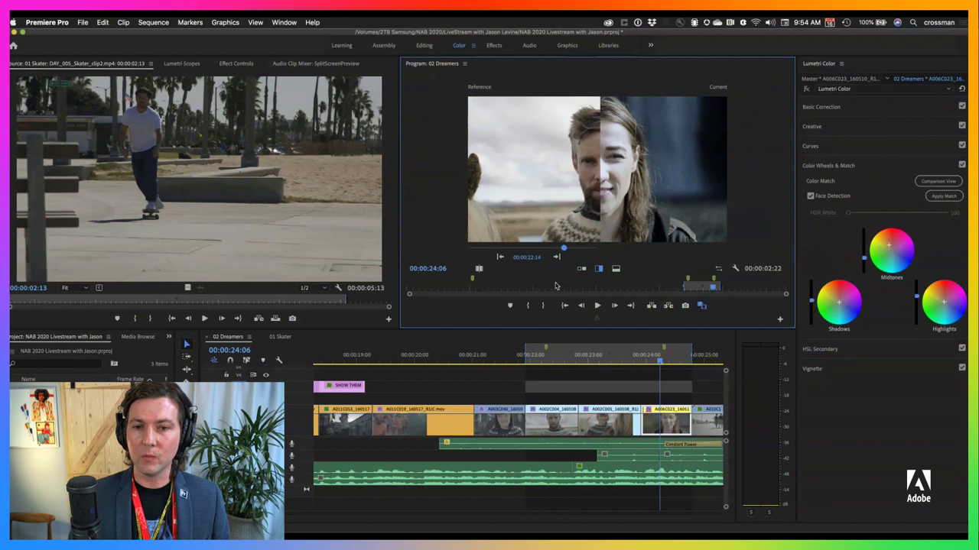
left_click(581, 270)
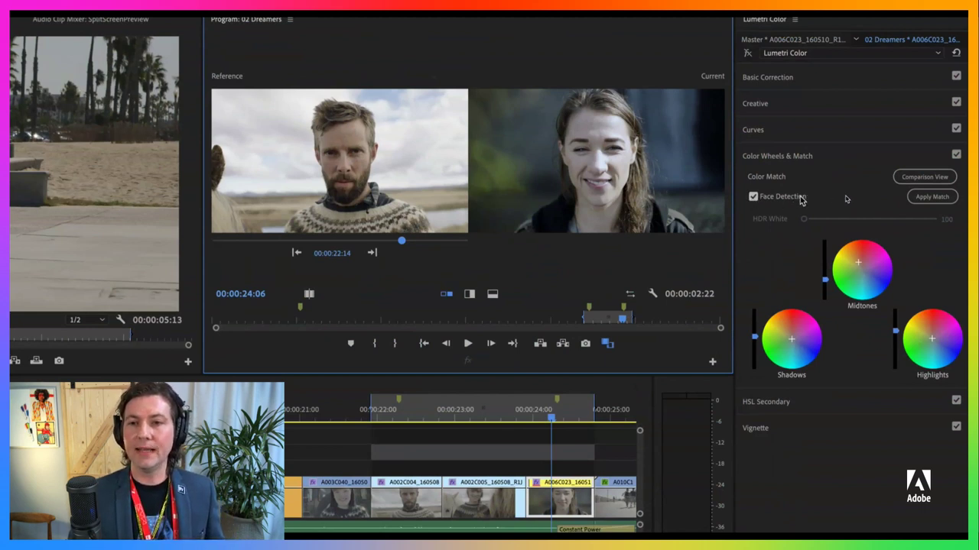
left_click(751, 64)
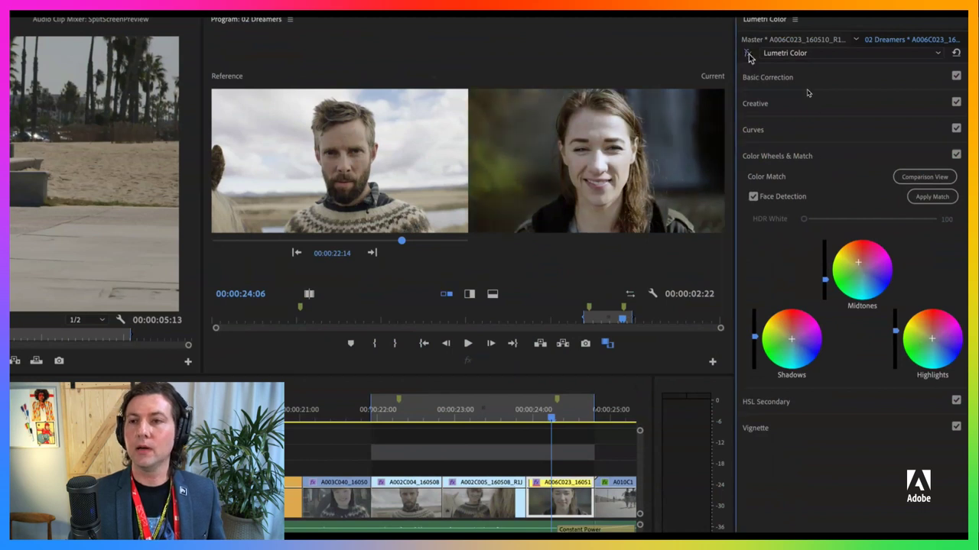
Try the color match on the woman's close-up without Face Detection and reapply it with Face Detection on.
left_click(753, 197)
left_click(932, 197)
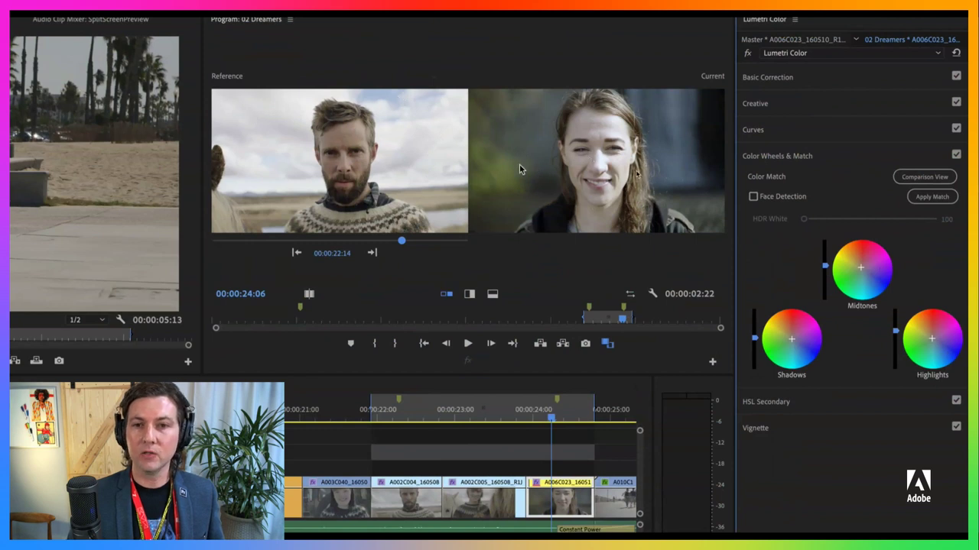
left_click(754, 198)
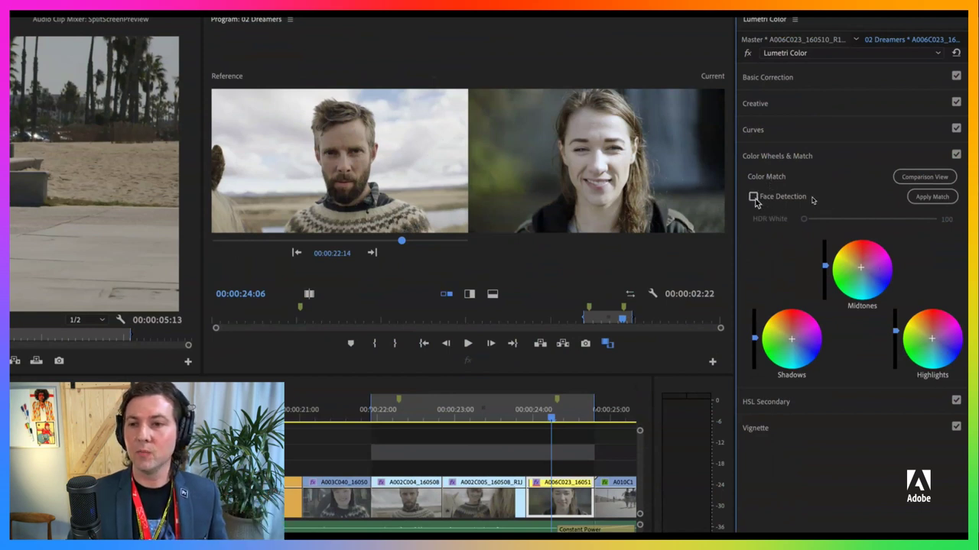
left_click(932, 196)
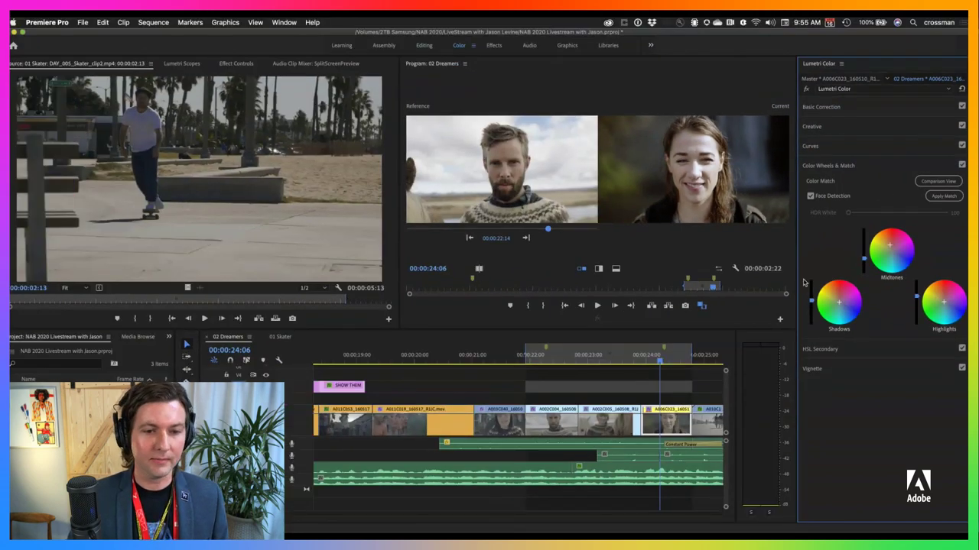
Collapse the Basic Correction settings and switch to the 01 Skater sequence with no clip selected.
left_click(630, 361)
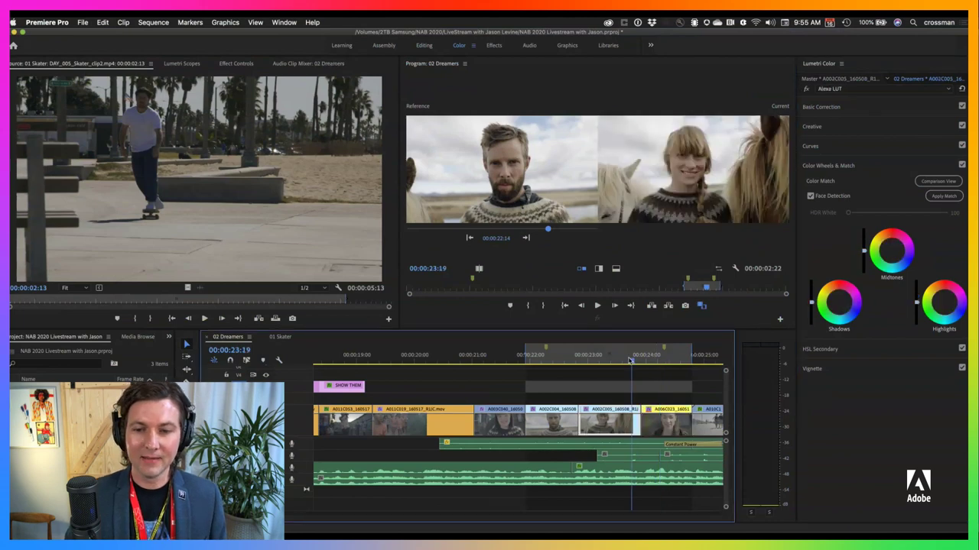
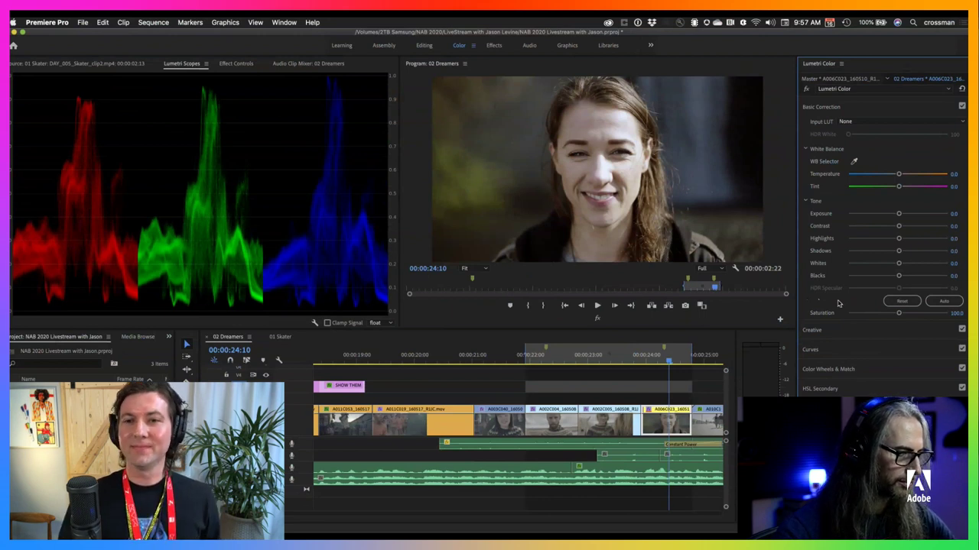
left_click(837, 107)
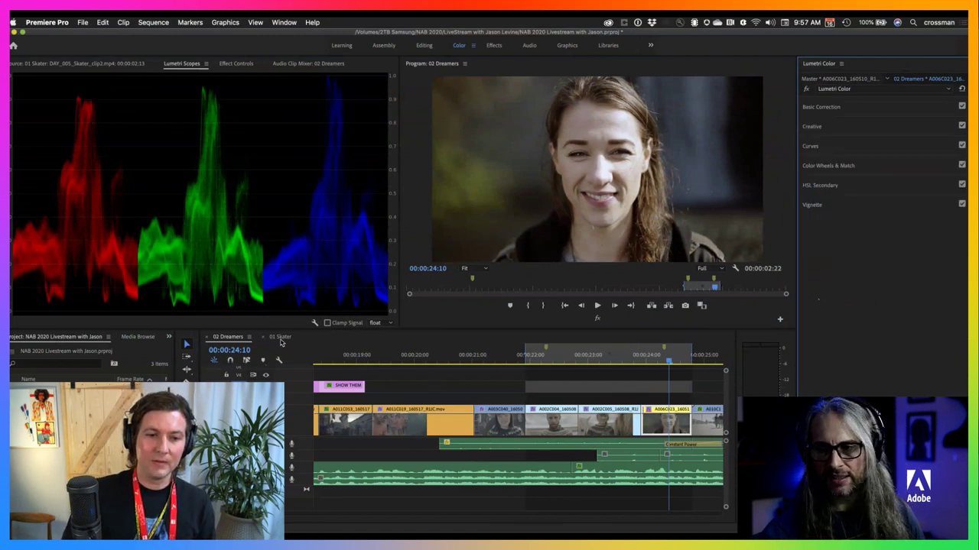
left_click(280, 338)
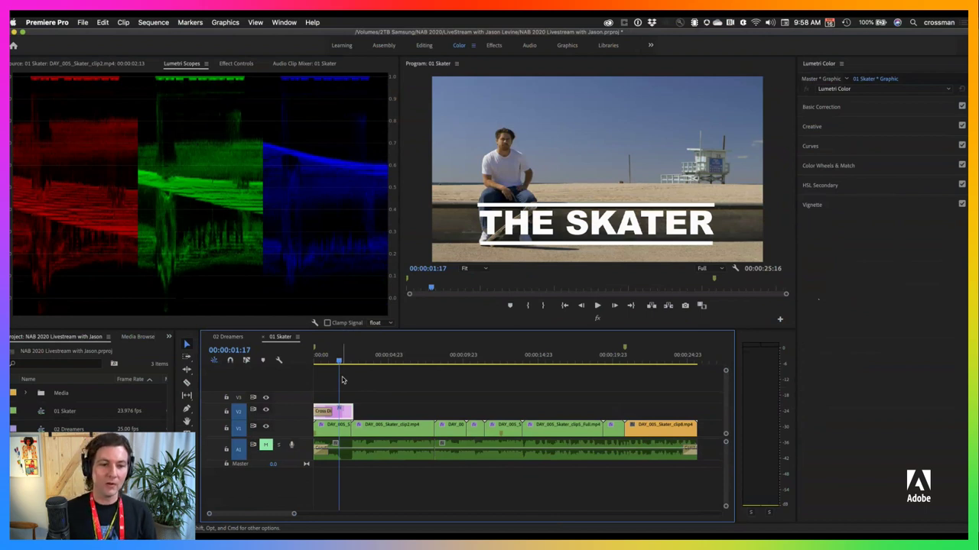
left_click(345, 382)
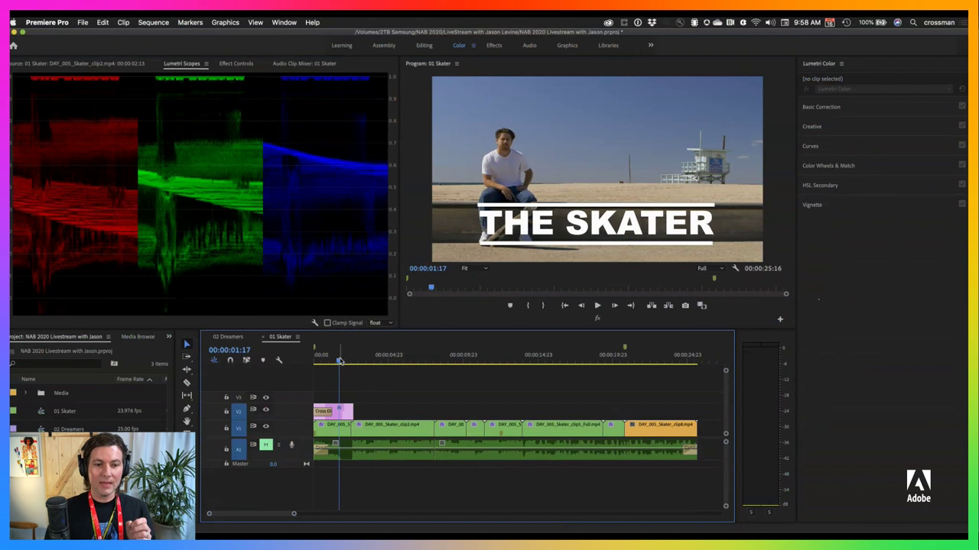
Duplicate the 01 Skater sequence and open the copy in the timeline.
left_click(43, 414)
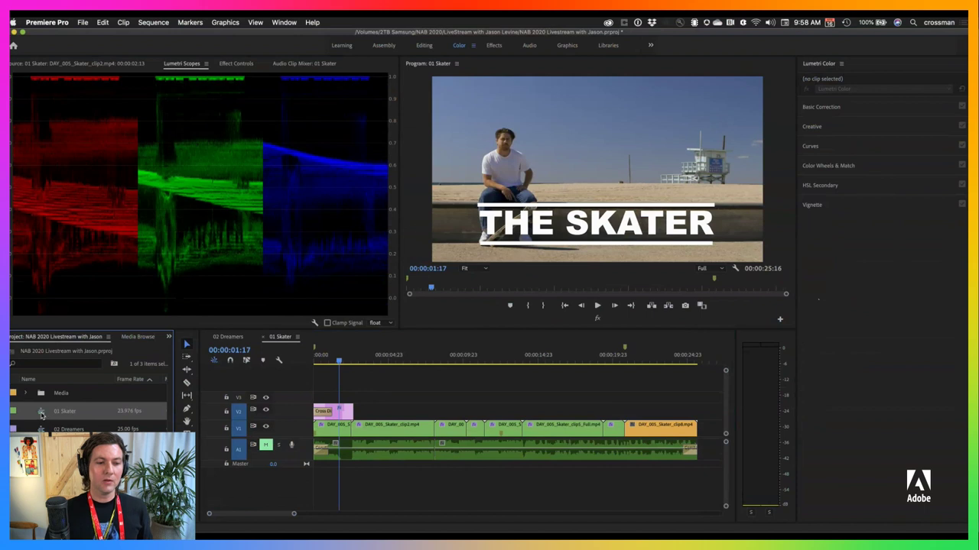
right_click(43, 414)
left_click(66, 90)
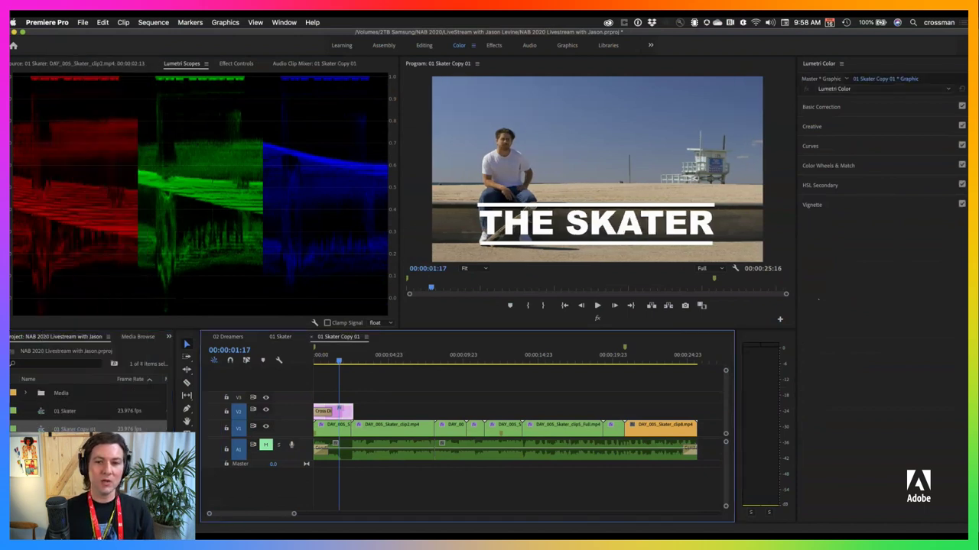
Set the 01 Skater Copy 01 sequence's horizontal frame size to 607 and accept deleting its preview files.
left_click(153, 22)
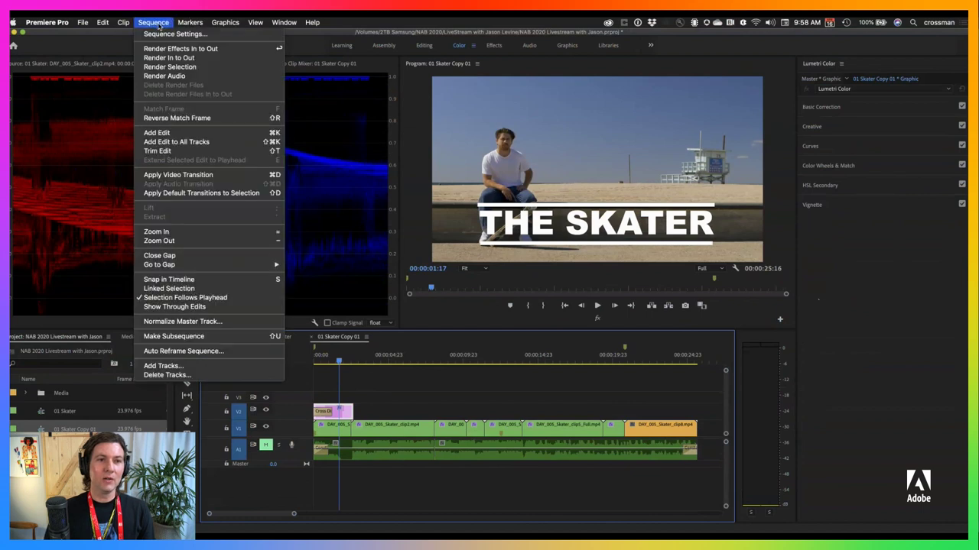
left_click(164, 34)
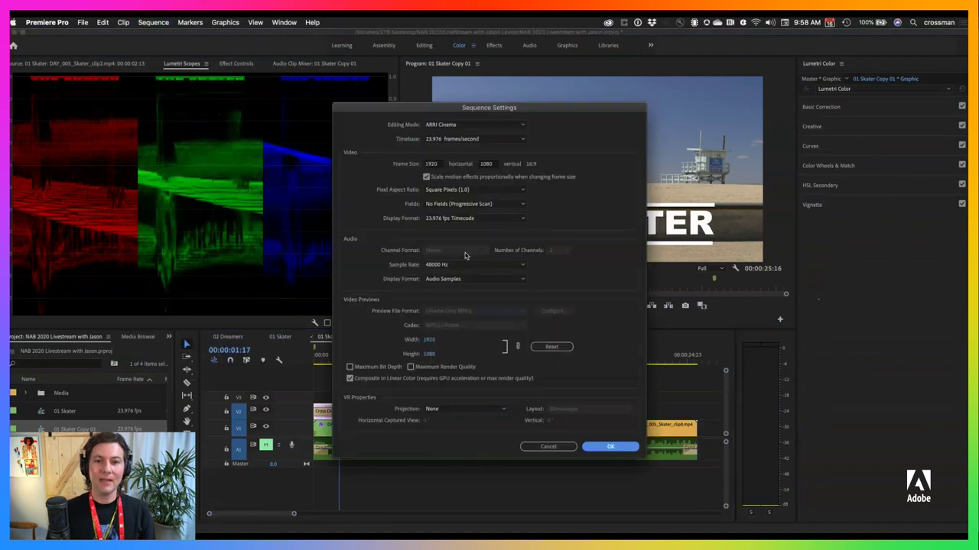
left_click(430, 164)
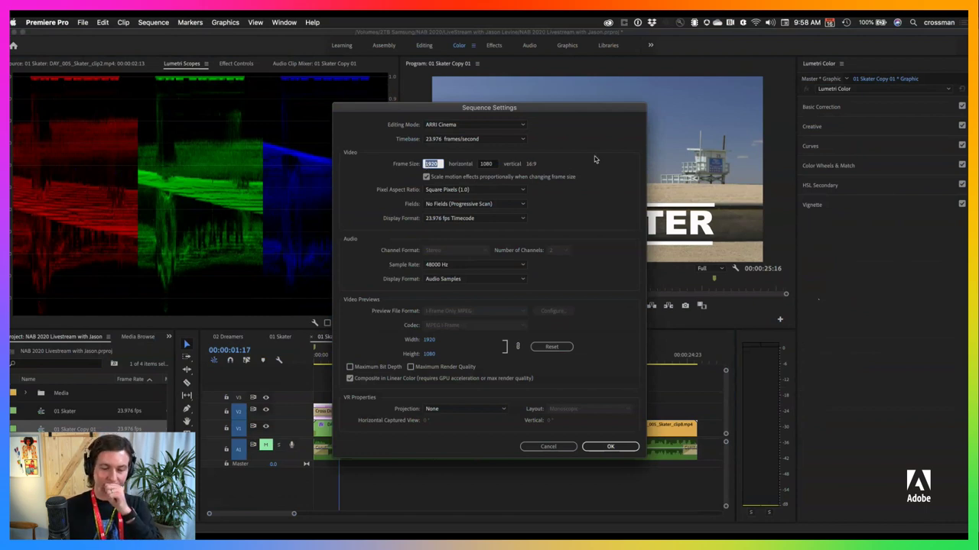
type("607")
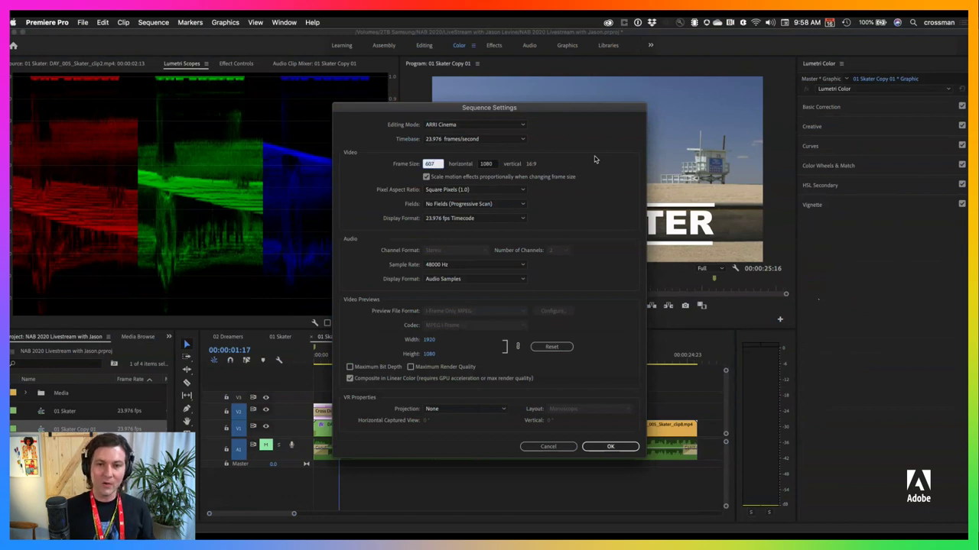
key("Return")
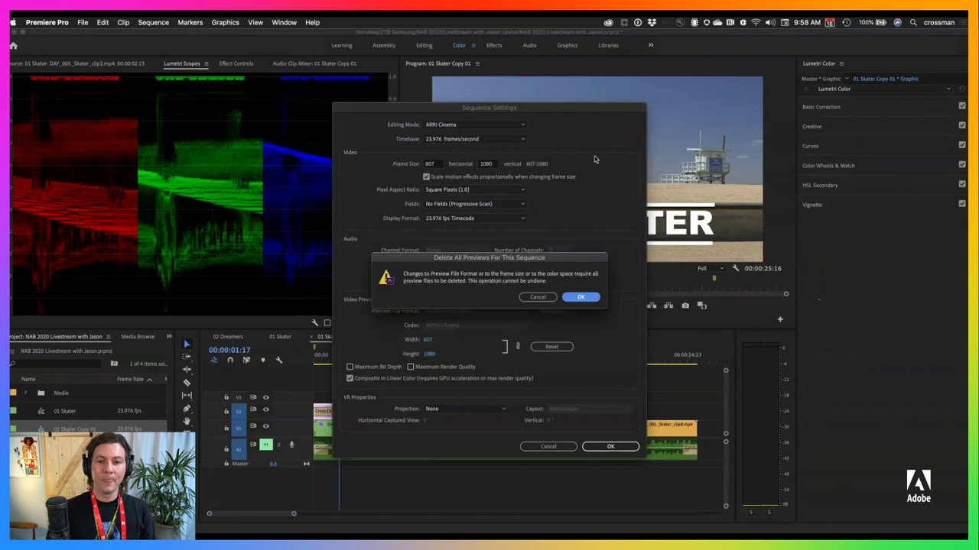
left_click(580, 297)
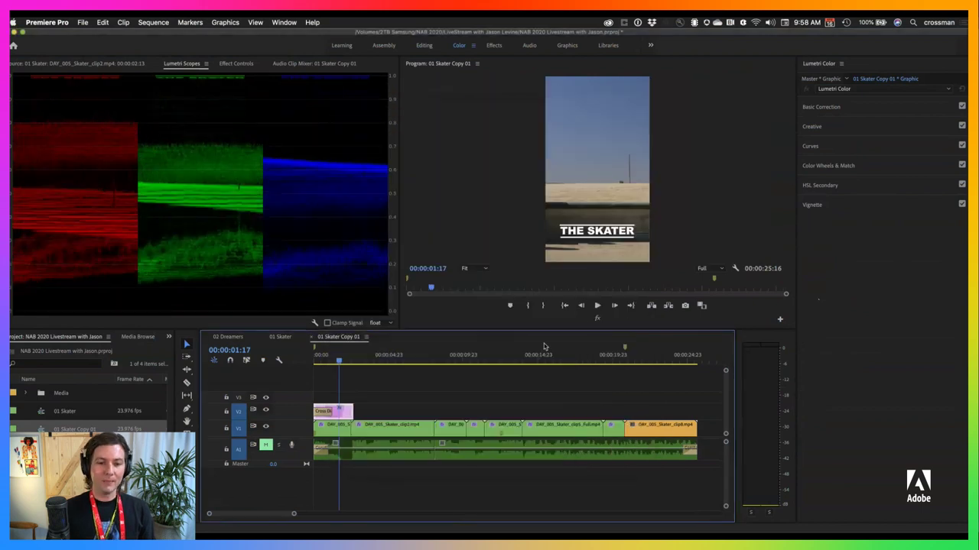
Shift the opening skater clip's horizontal Position to 797.5 to bring the seated man into the vertical frame.
left_click(349, 379)
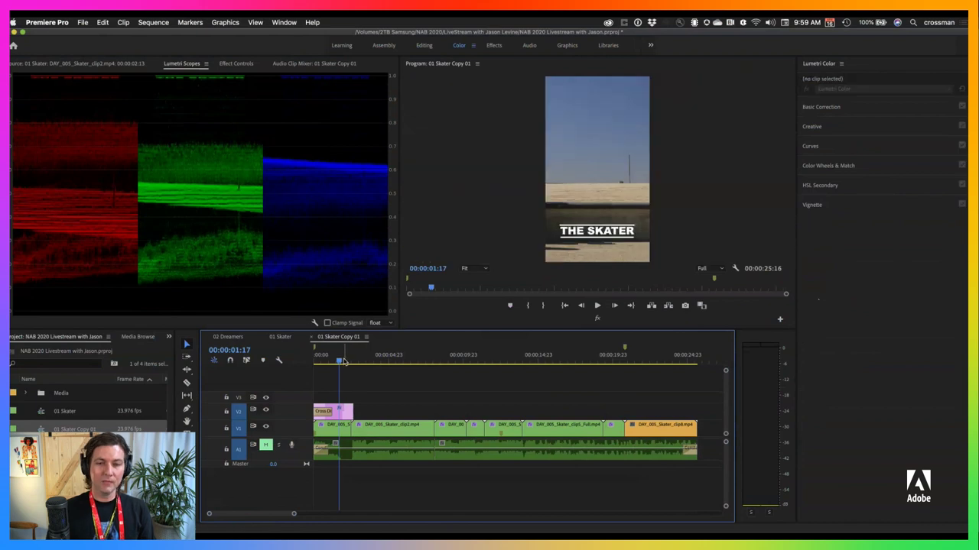
left_click_drag(344, 361, 338, 362)
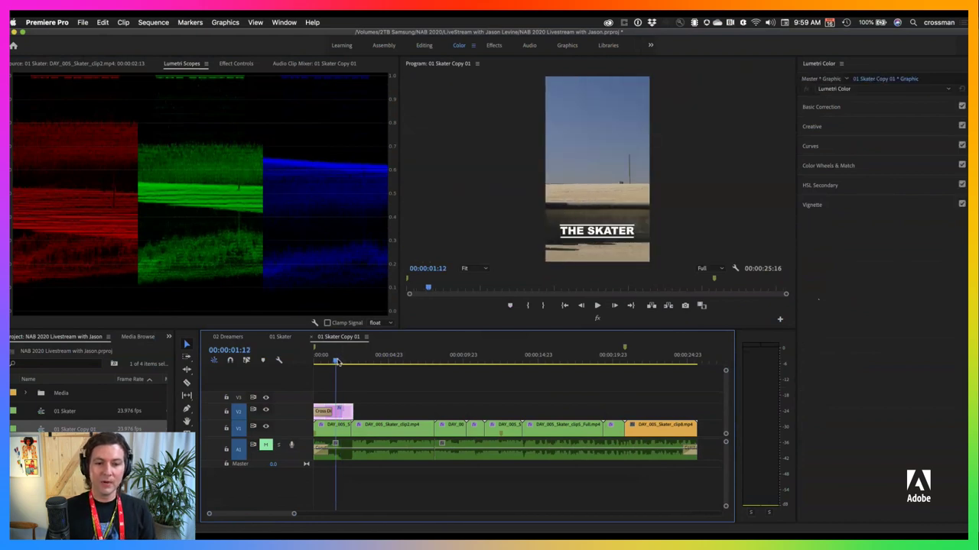
left_click(74, 62)
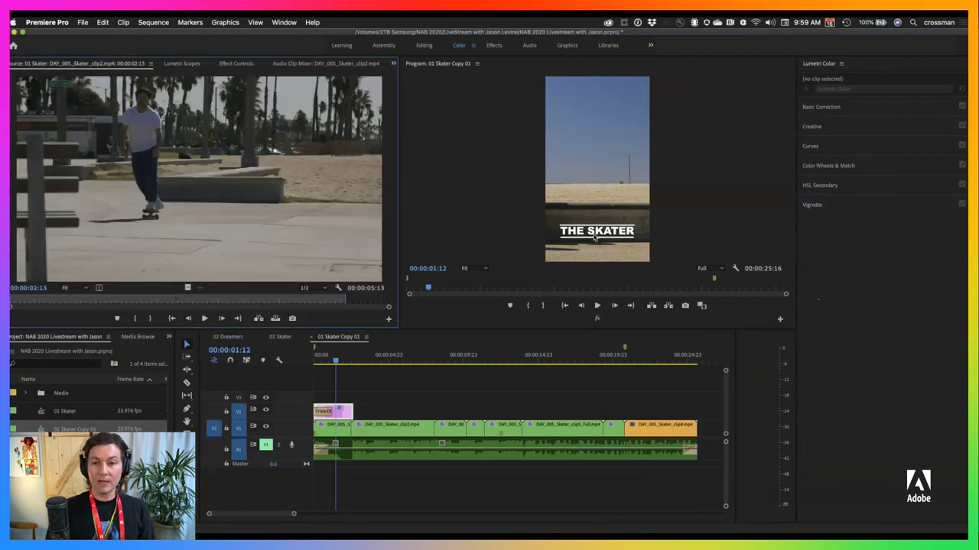
left_click(330, 358)
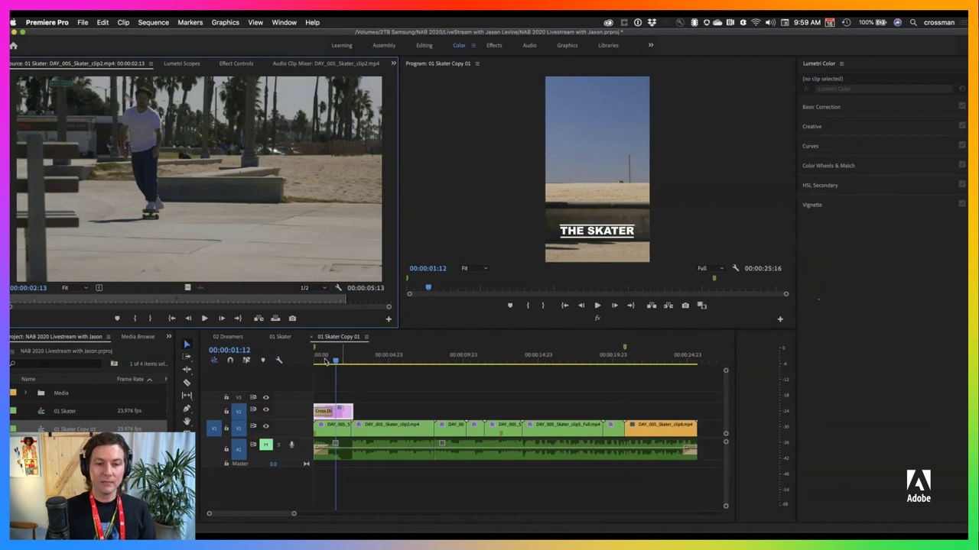
left_click(338, 433)
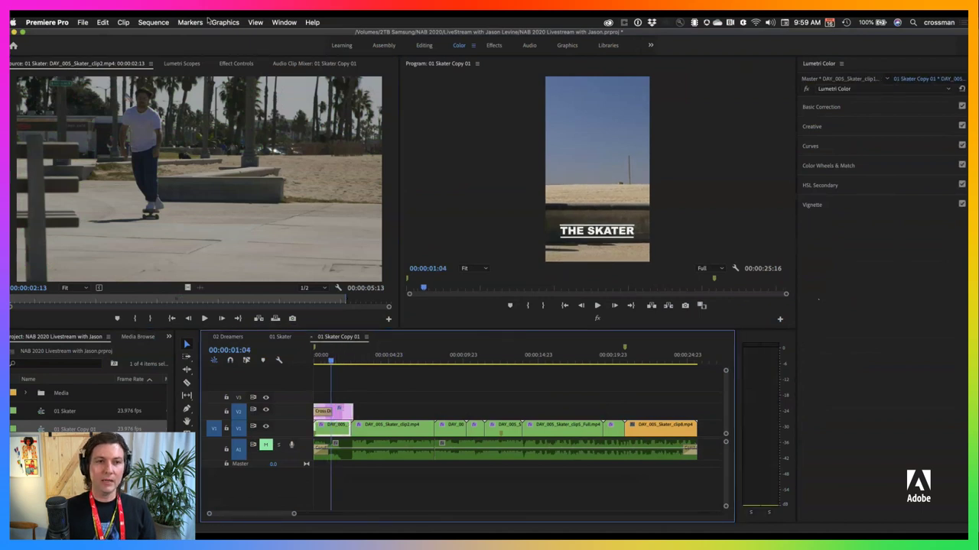
left_click(221, 64)
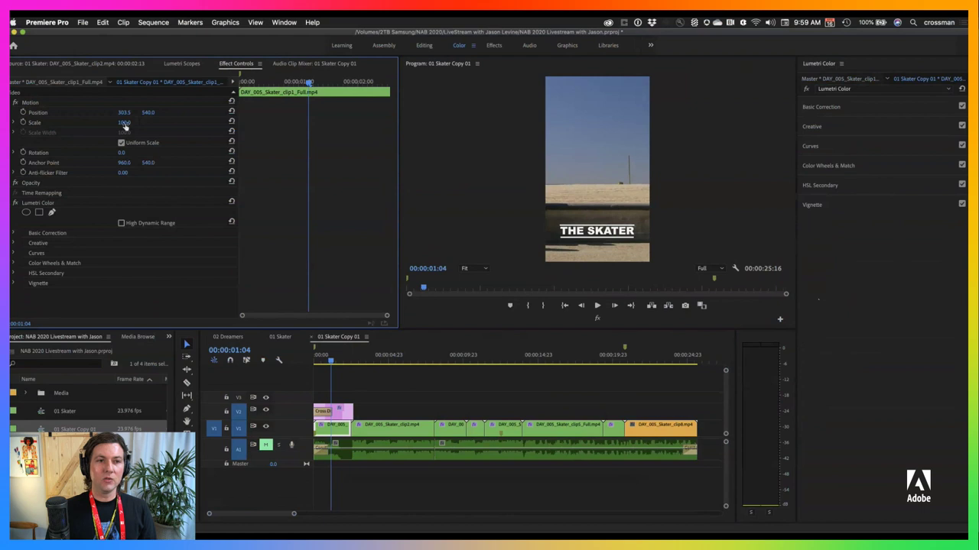
left_click_drag(123, 113, 191, 113)
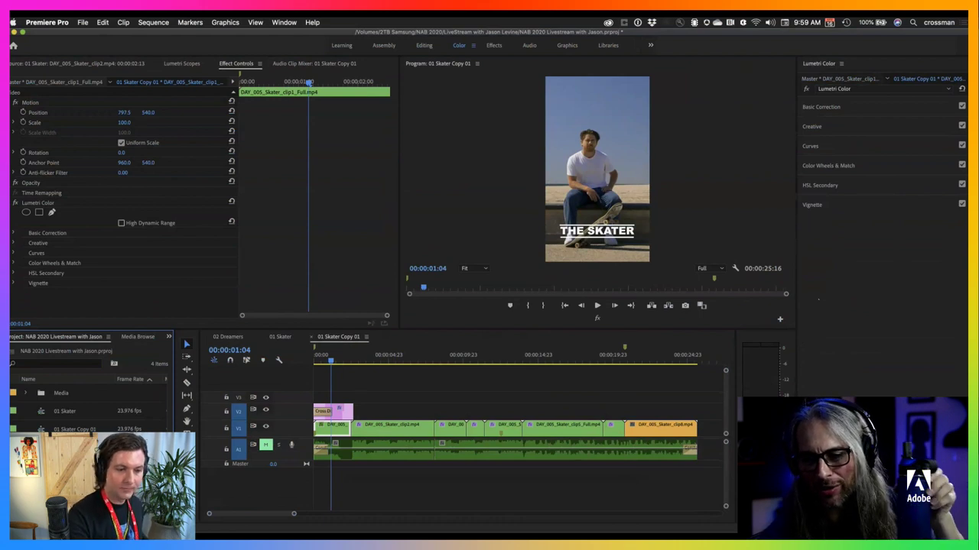
Delete the 01 Skater Copy 01 sequence from the project.
left_click(74, 428)
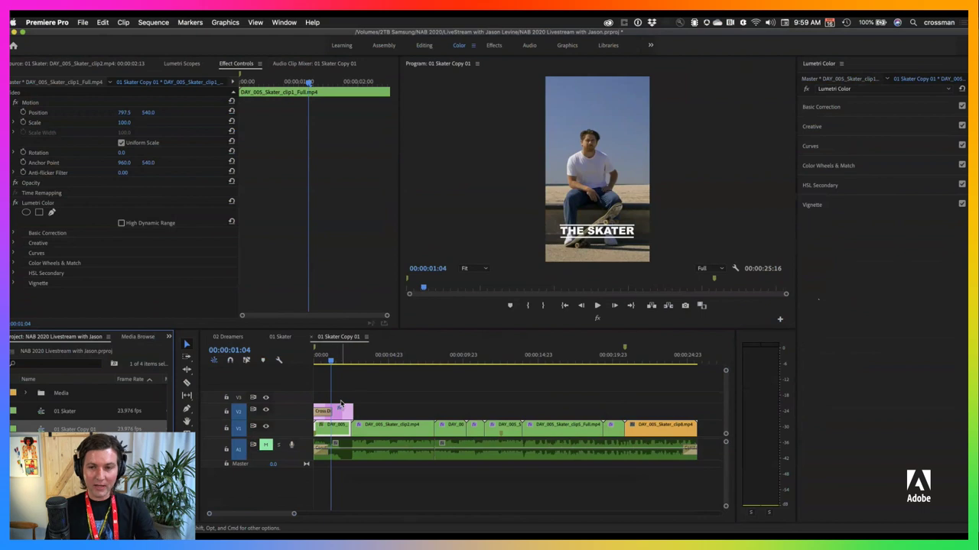
key("super+z")
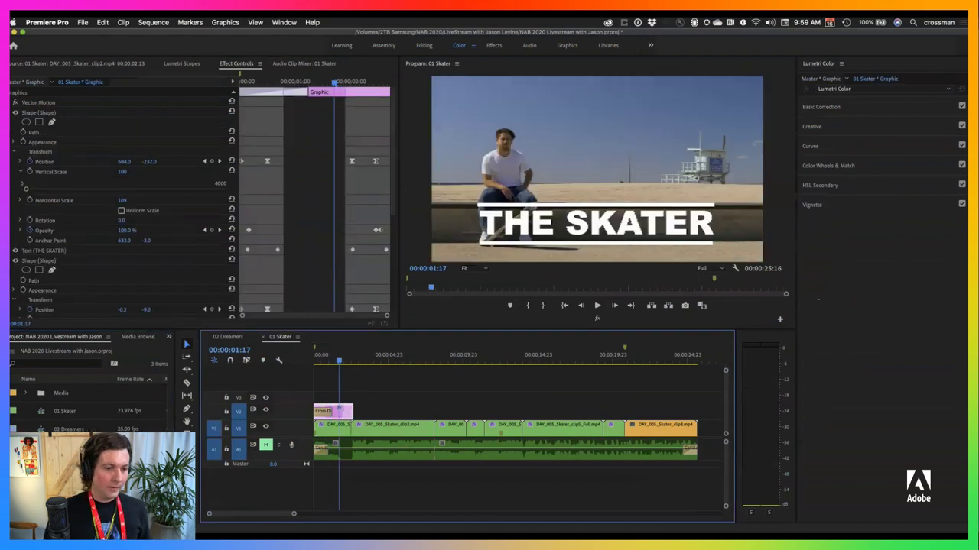
Create an Auto Reframe version of the 01 Skater sequence at Vertical 9:16 with the Default motion preset and clips not nested.
right_click(42, 415)
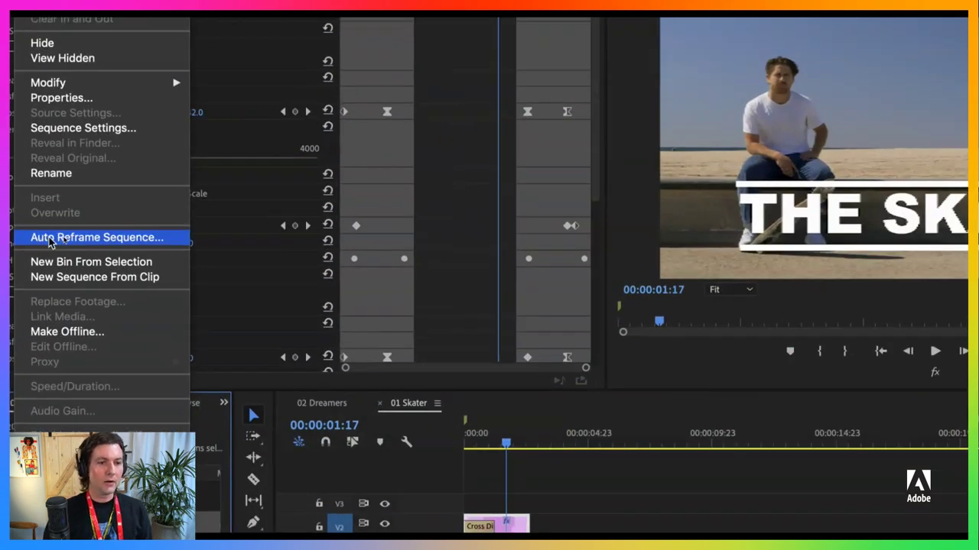
left_click(61, 238)
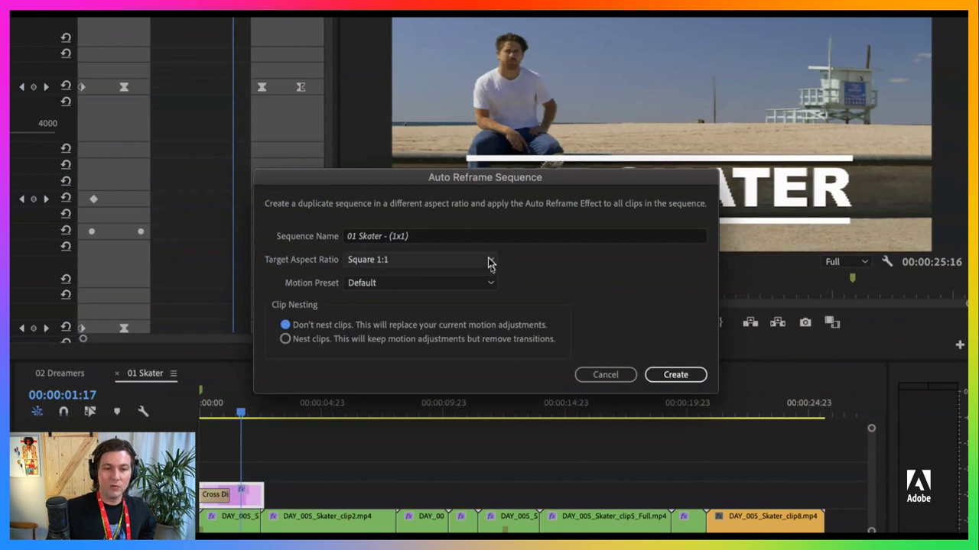
left_click(490, 264)
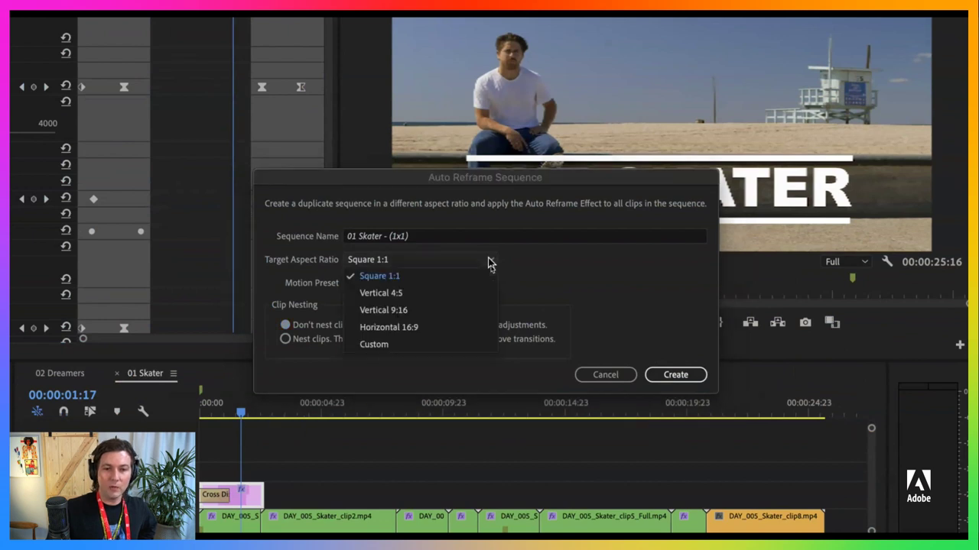
left_click(454, 312)
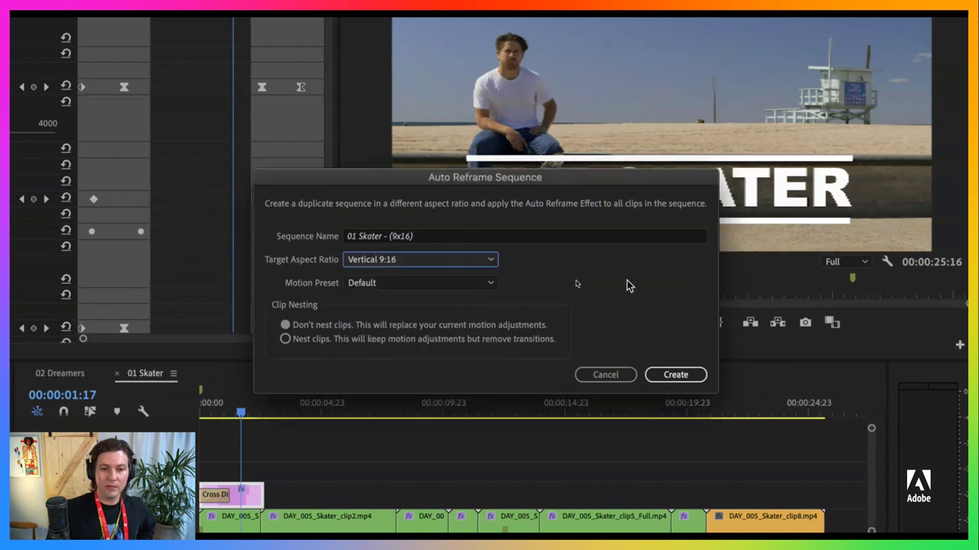
left_click(413, 286)
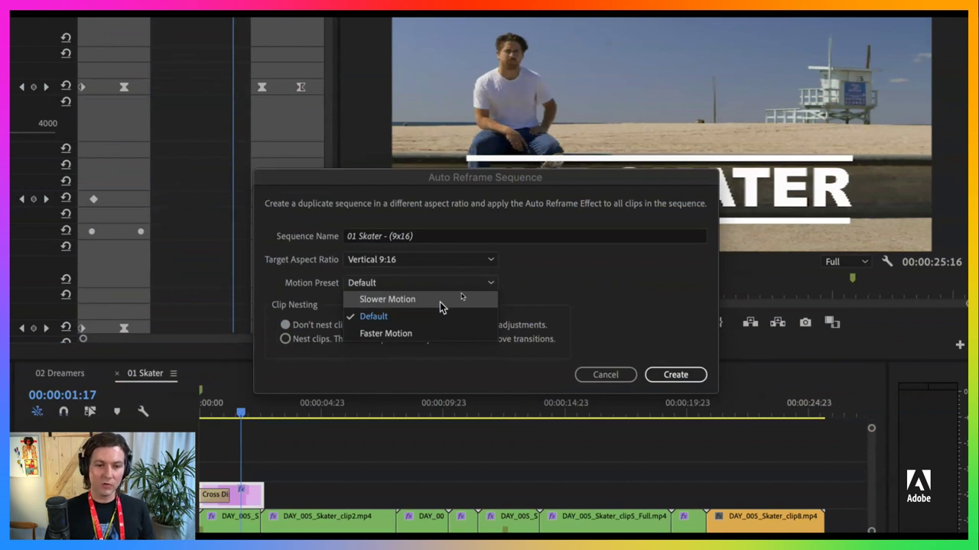
left_click(592, 289)
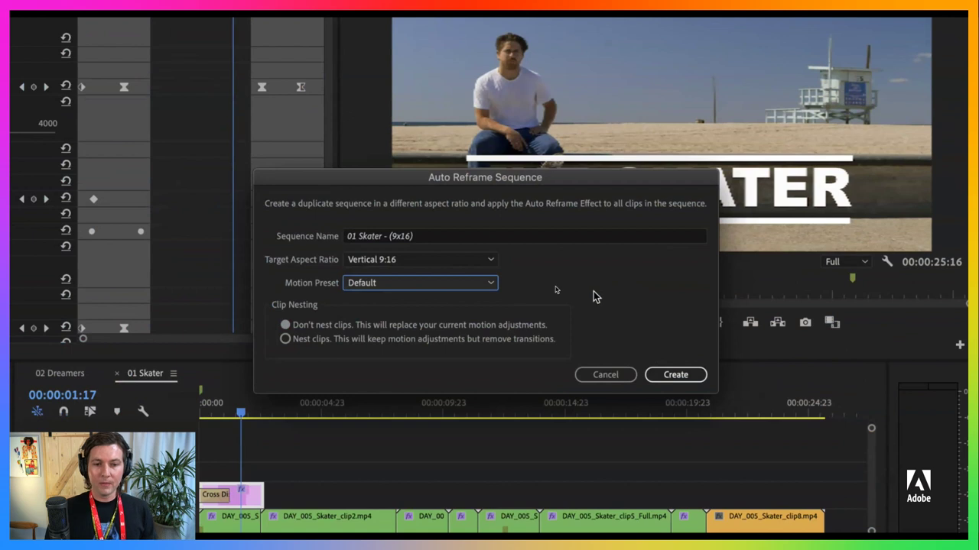
left_click(674, 376)
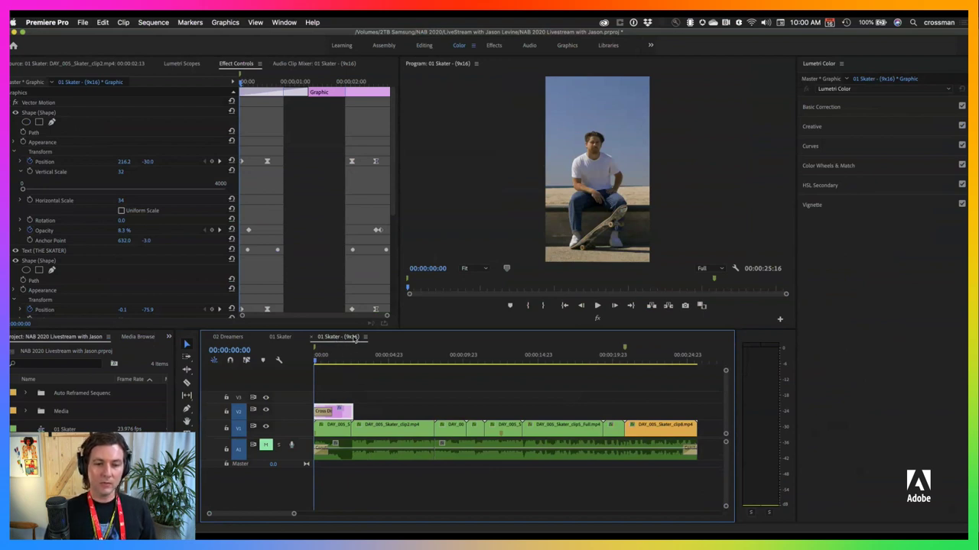
Inspect the opening clip's Auto Reframe settings and position keyframes, and play the 9:16 sequence through to the final clip.
left_click_drag(323, 362, 341, 363)
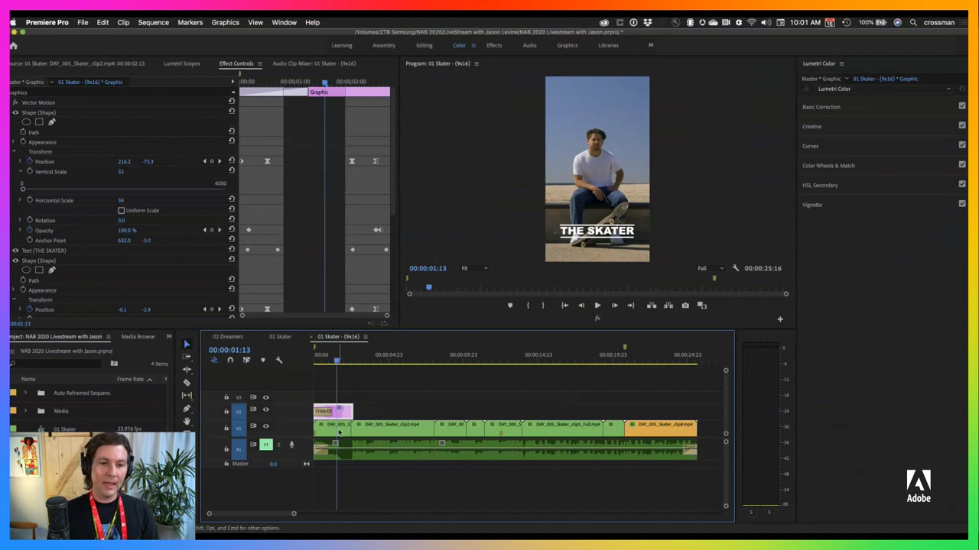
left_click(322, 421)
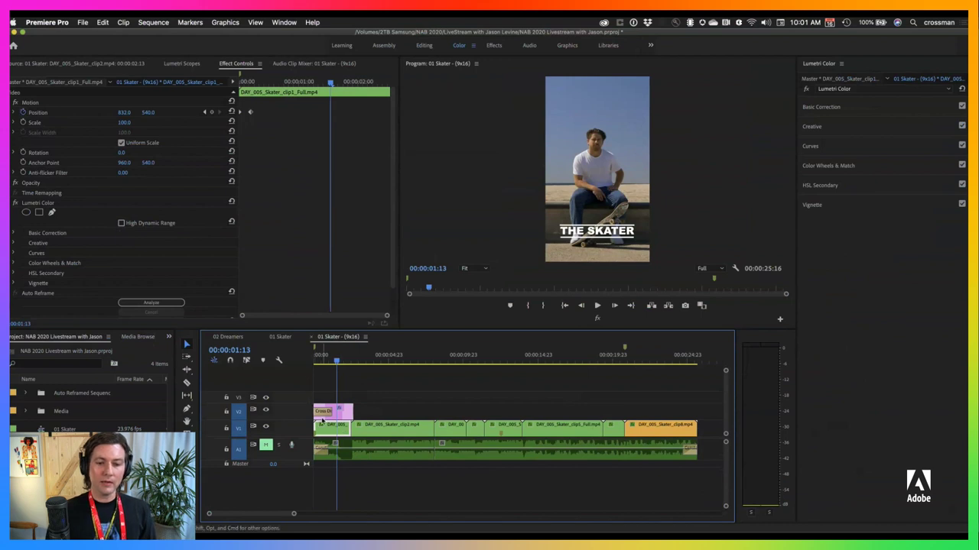
scroll(57, 292, "down", 2)
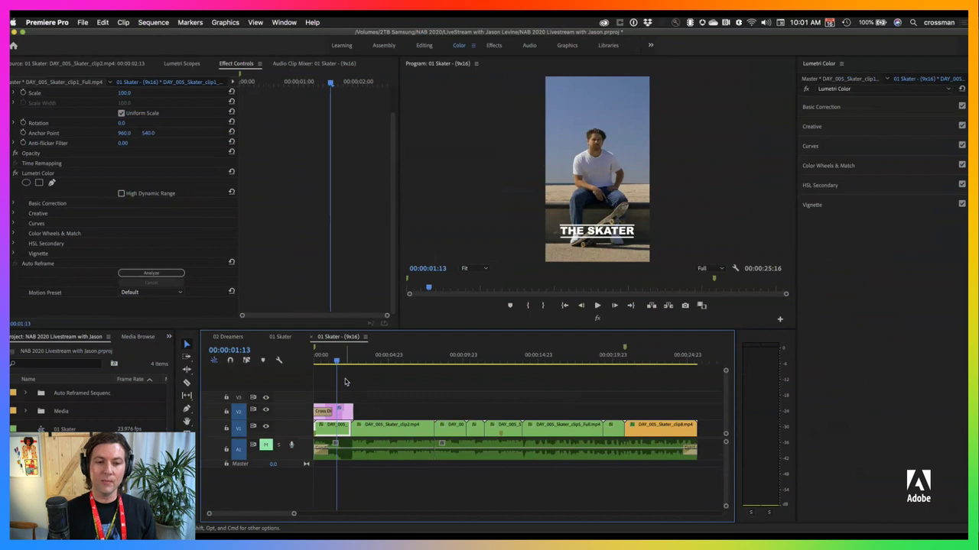
key("space")
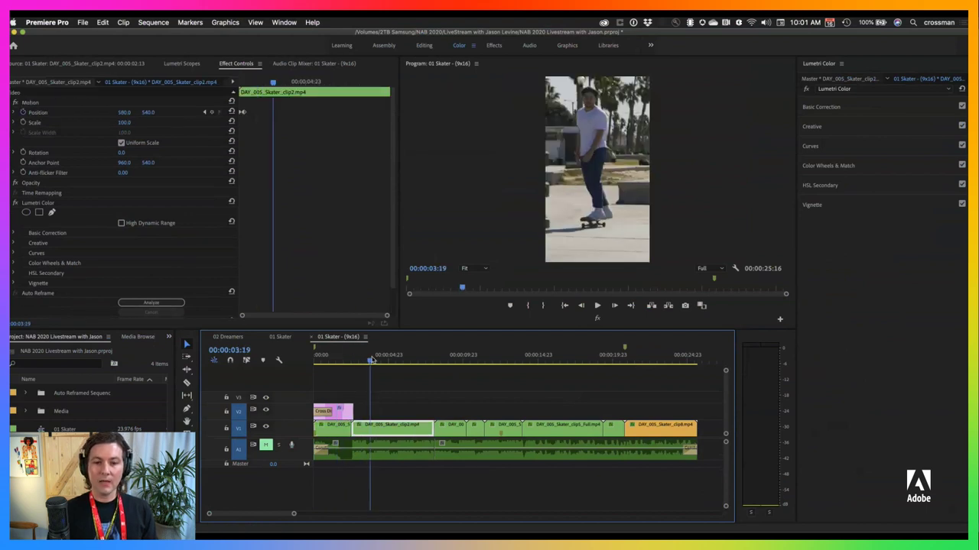
left_click(356, 359)
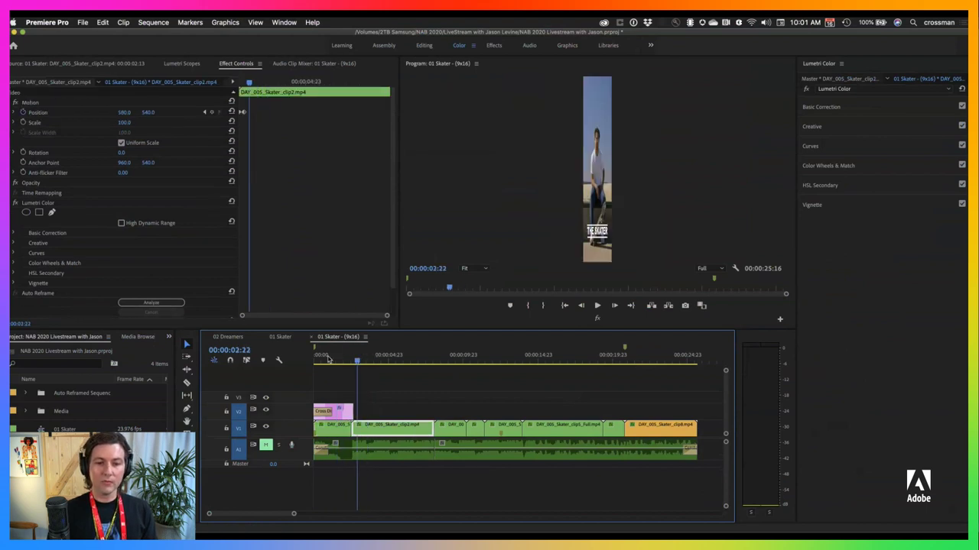
left_click(327, 360)
key("space")
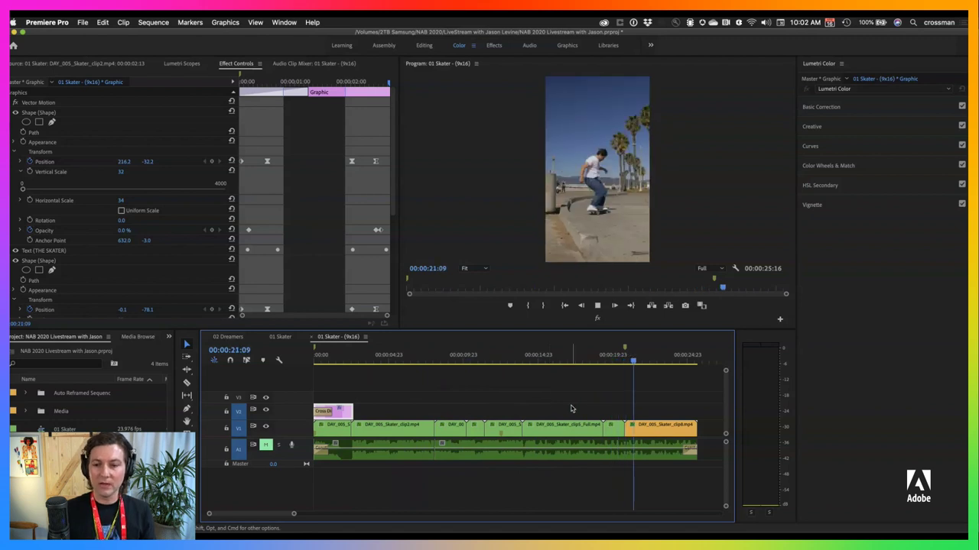
key("space")
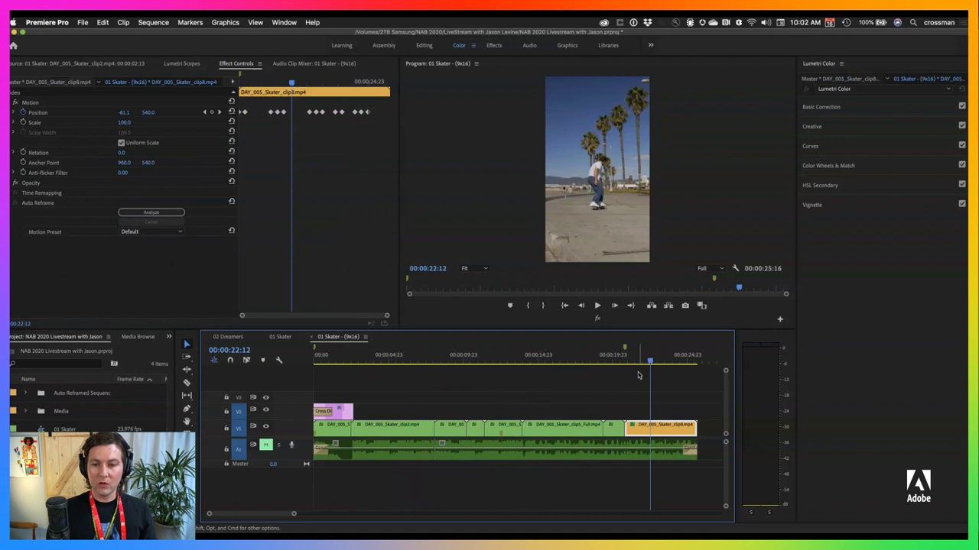
Keyframe DAY_005_Skater_clip7.mp4's horizontal Position to 406 at 00:00:20:18 and play the clip back from its start.
mouse_move(628, 361)
left_mouse_down()
mouse_move(603, 361)
mouse_move(626, 361)
left_mouse_up()
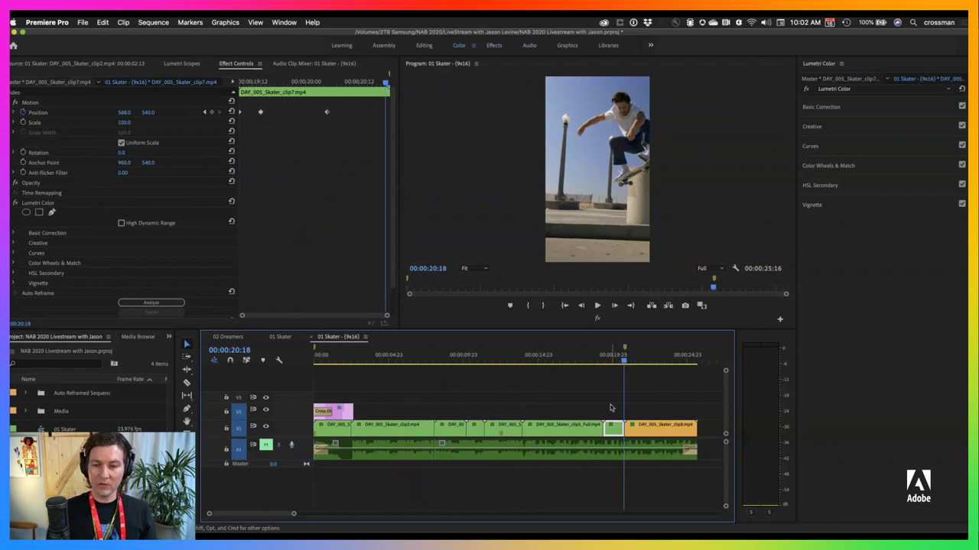
key("=")
key("=")
key("=")
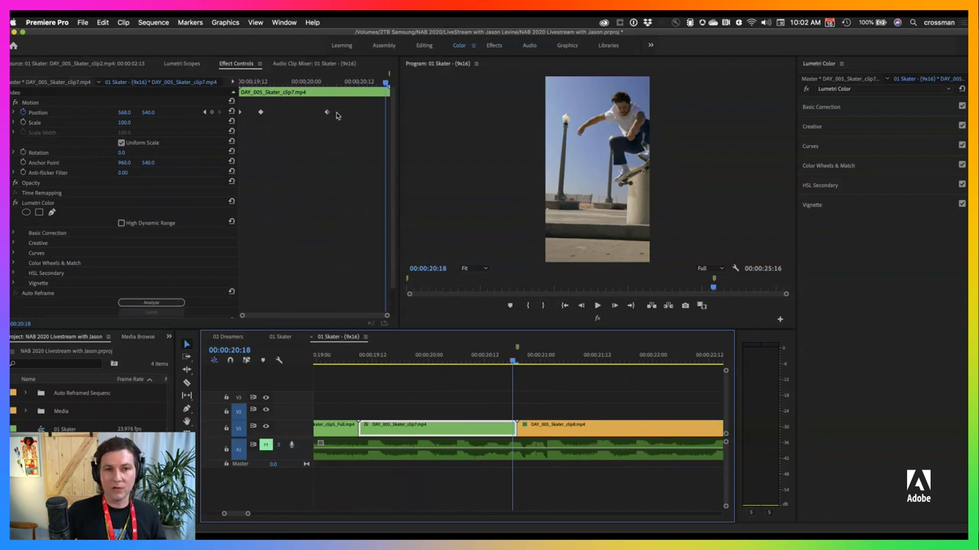
key("super+s")
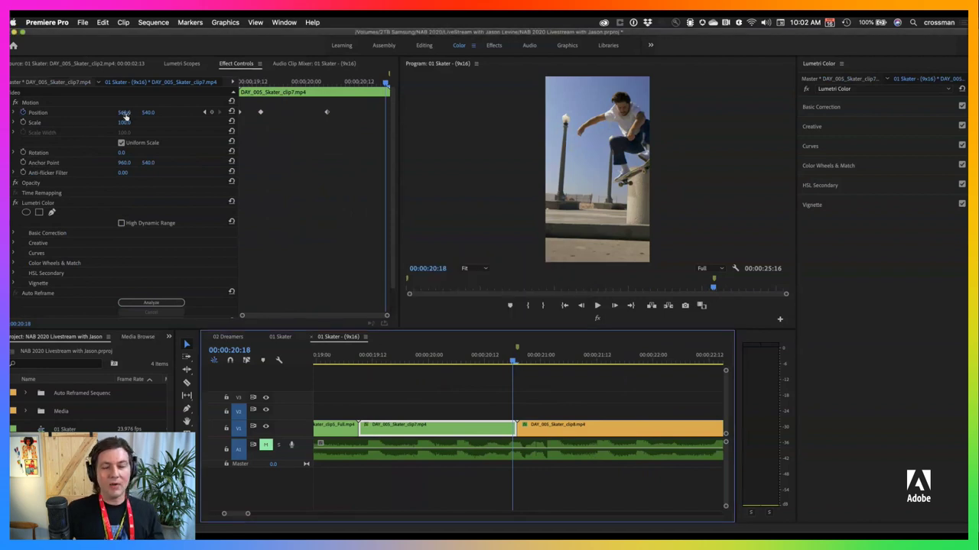
left_click_drag(124, 113, 125, 114)
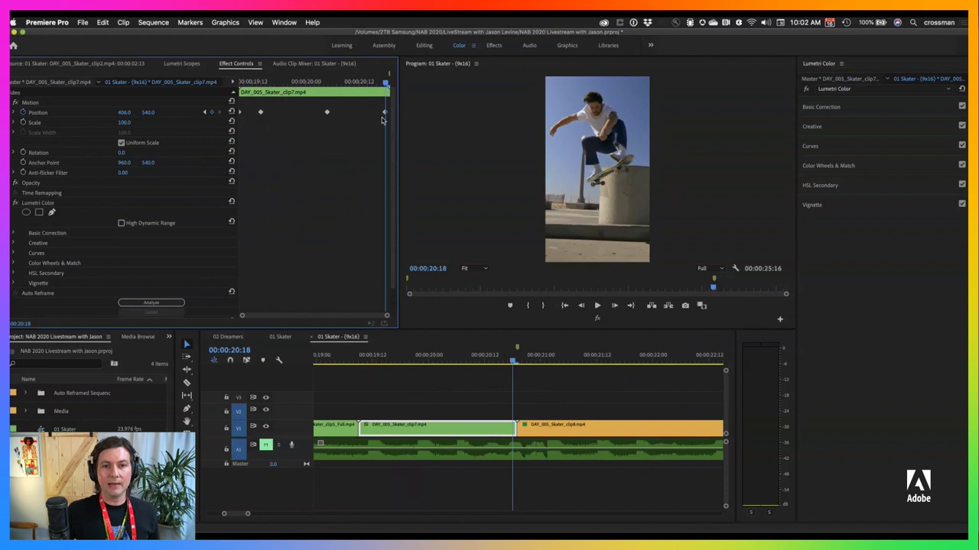
left_click_drag(493, 358, 360, 367)
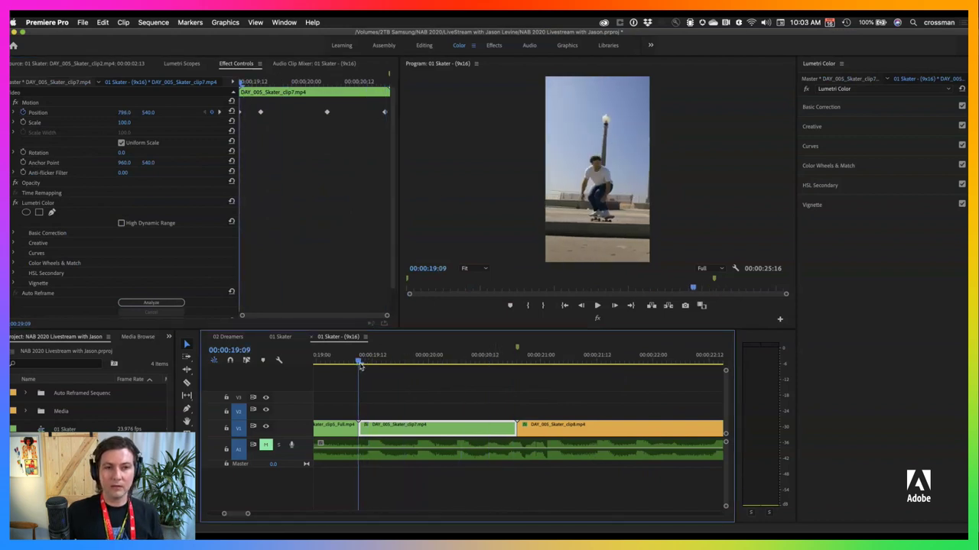
key("space")
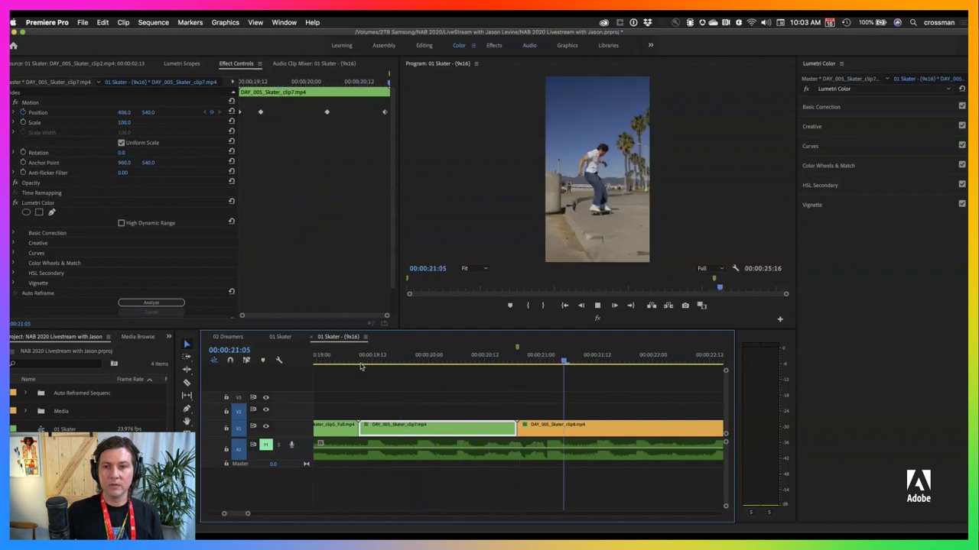
Create a Square 1:1 Auto Reframe version of 01 Skater with the Default motion preset and unnested clips, and scrub from its title to DAY_005_Skater_clip3.mp4.
key("space")
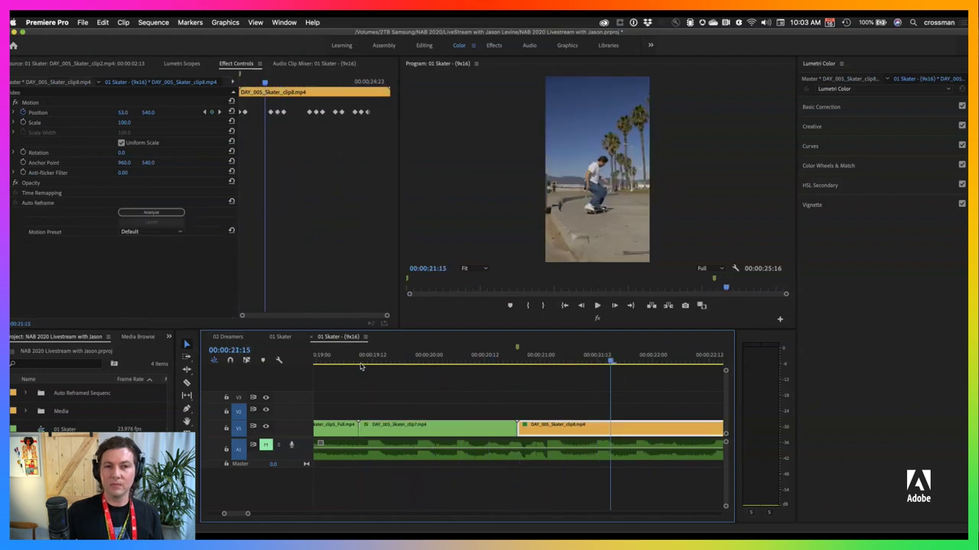
left_click(565, 398)
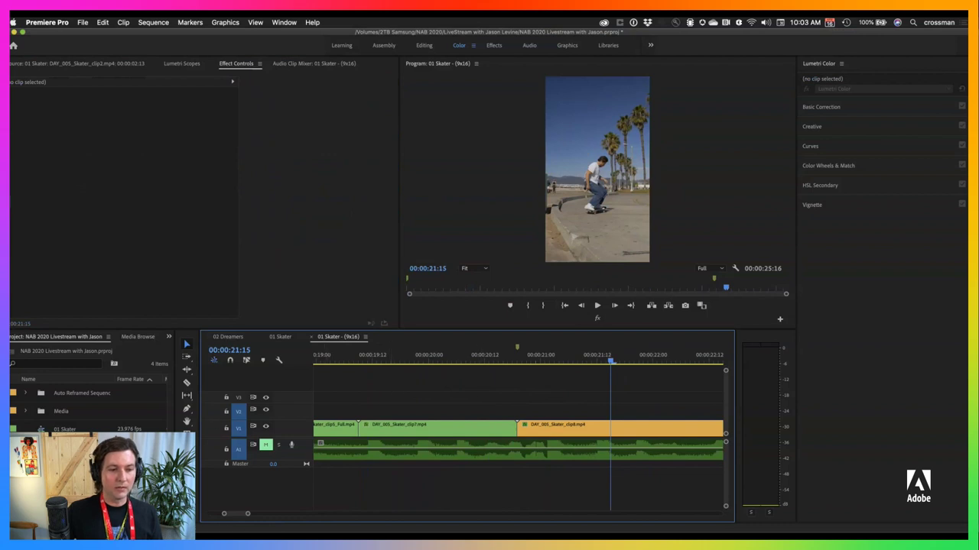
right_click(41, 429)
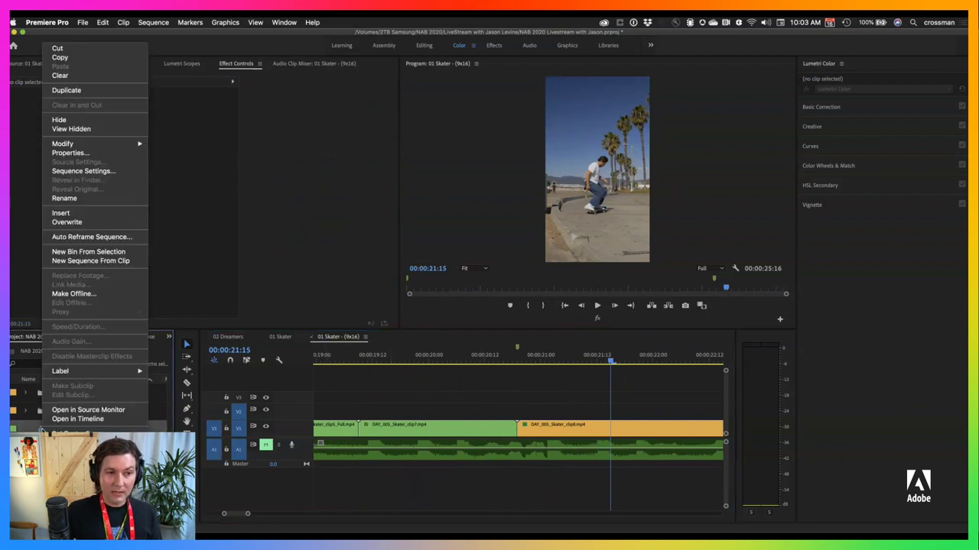
mouse_move(59, 147)
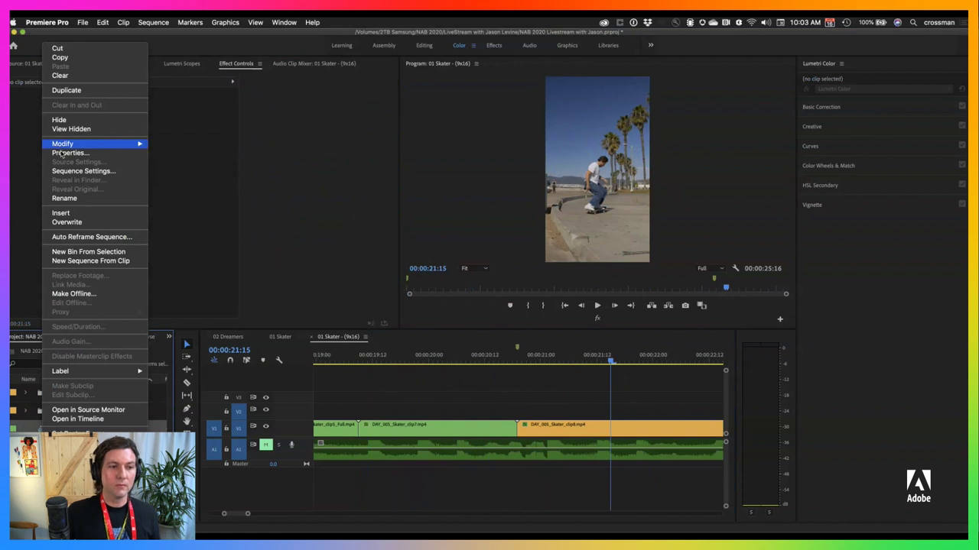
left_click(86, 237)
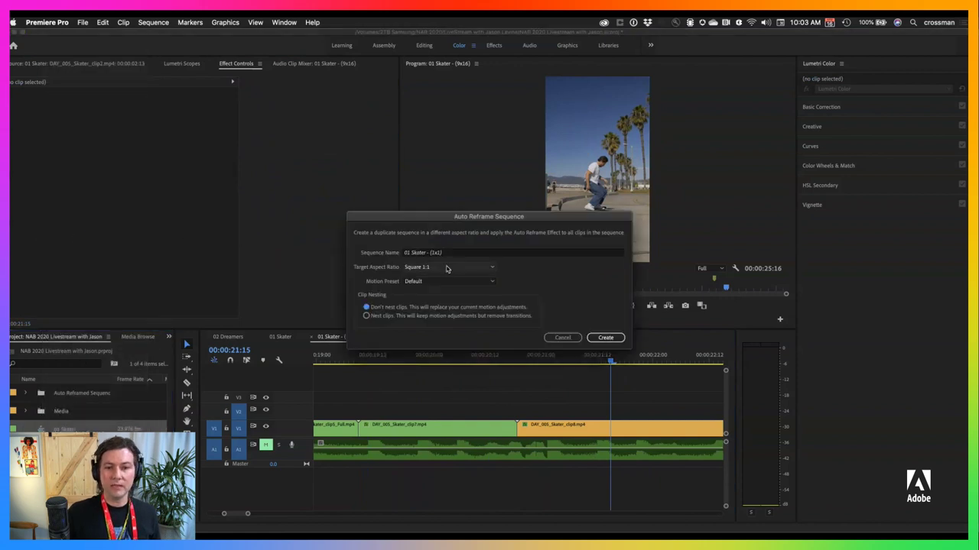
left_click(612, 338)
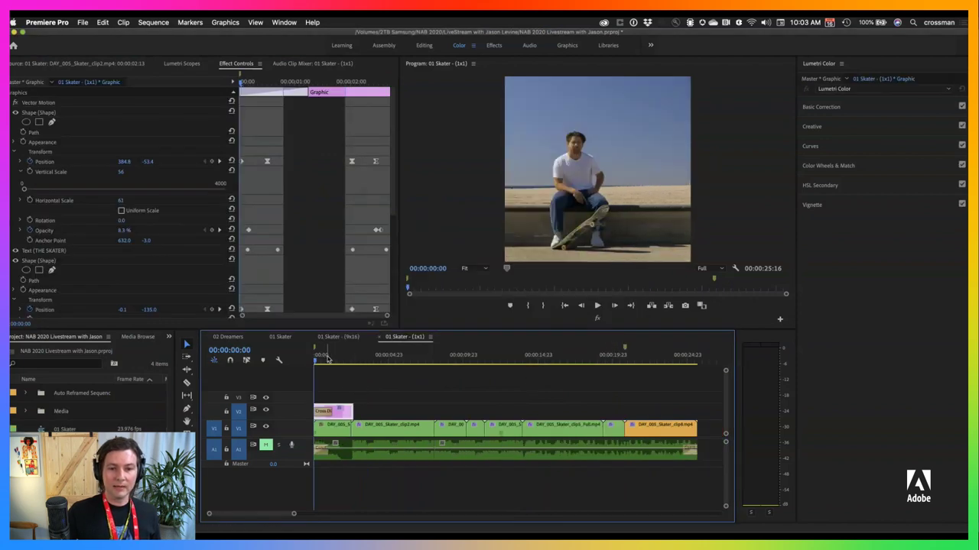
left_click_drag(327, 360, 337, 359)
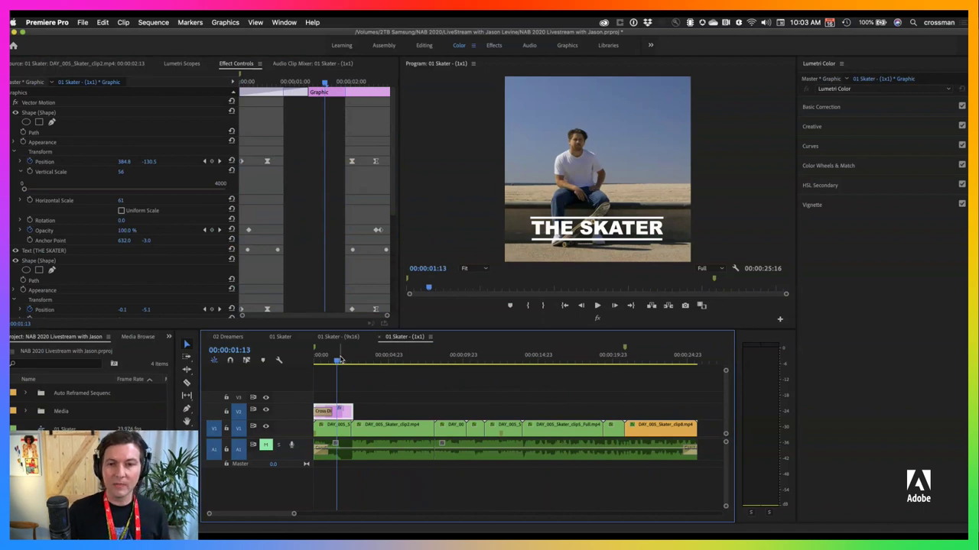
left_click_drag(340, 359, 448, 360)
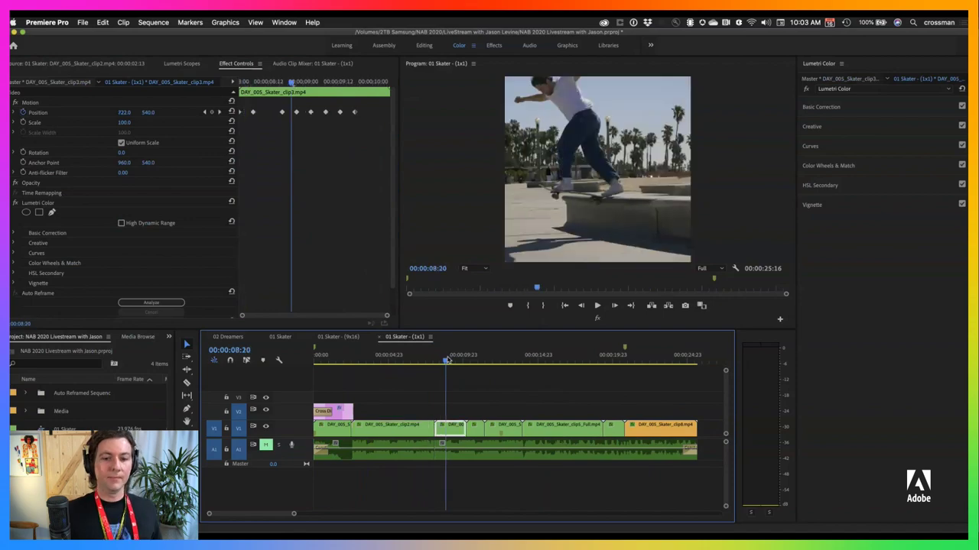